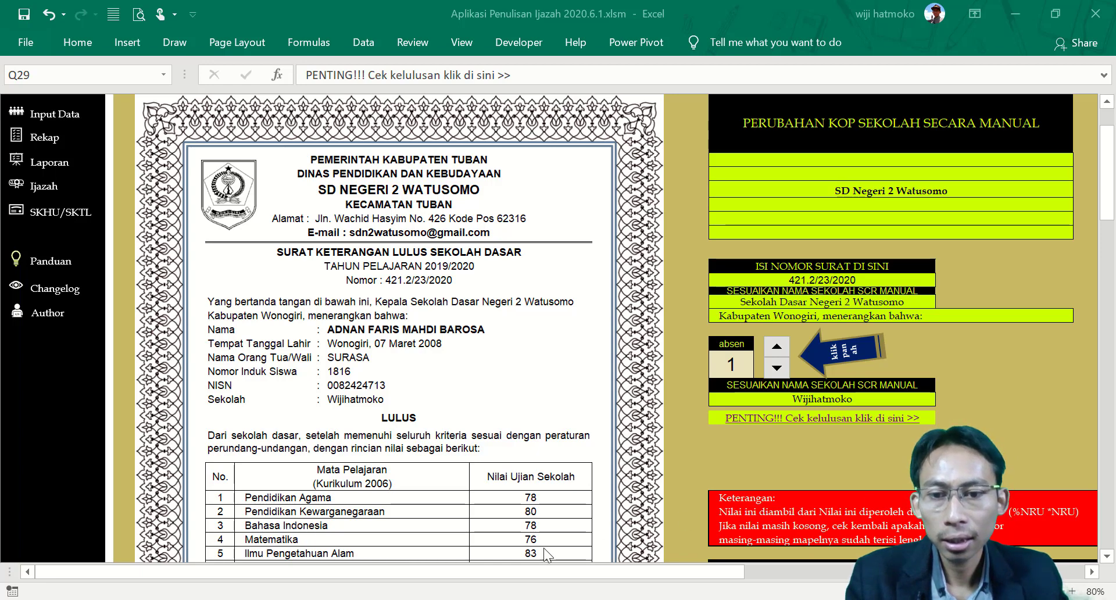
# Step: Advance the SKL I graduation letter to the student with absen number 3
pyautogui.scroll(3, 915, 419)
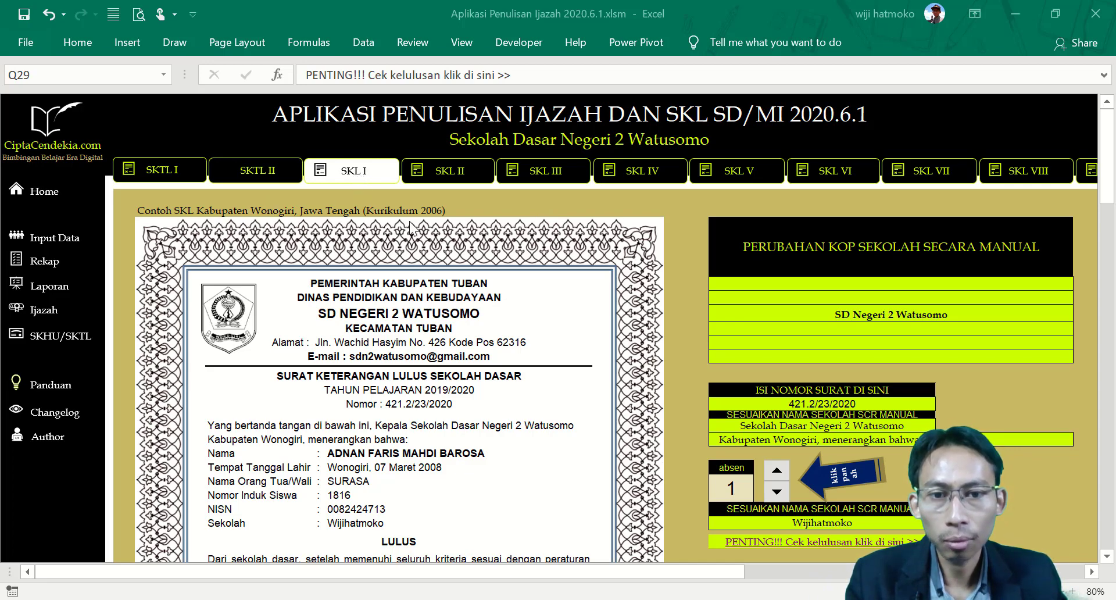
pyautogui.scroll(-5, 706, 373)
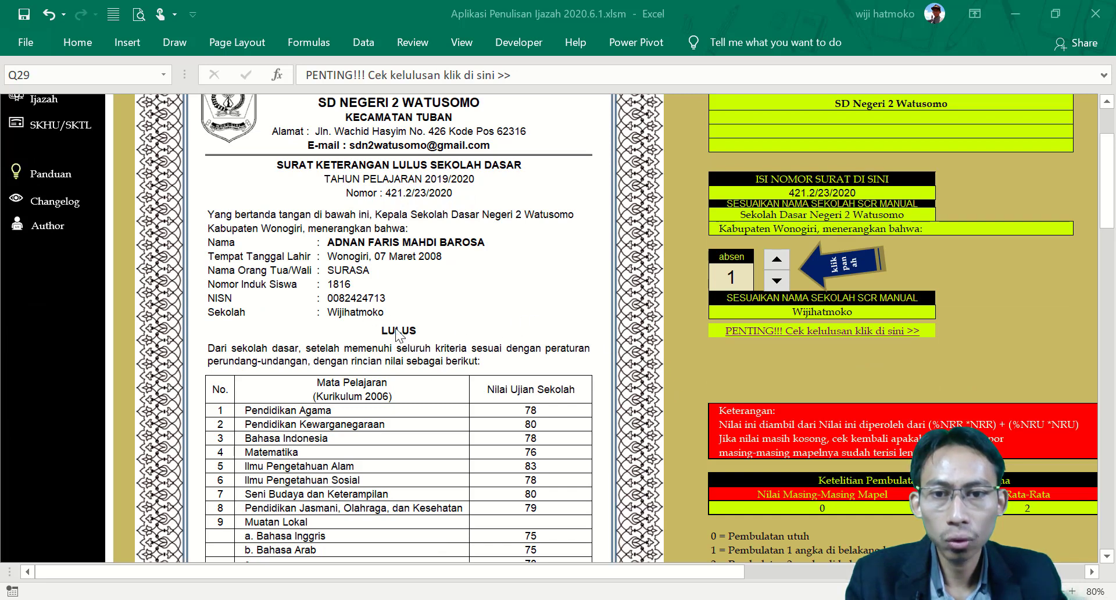
pyautogui.click(776, 260)
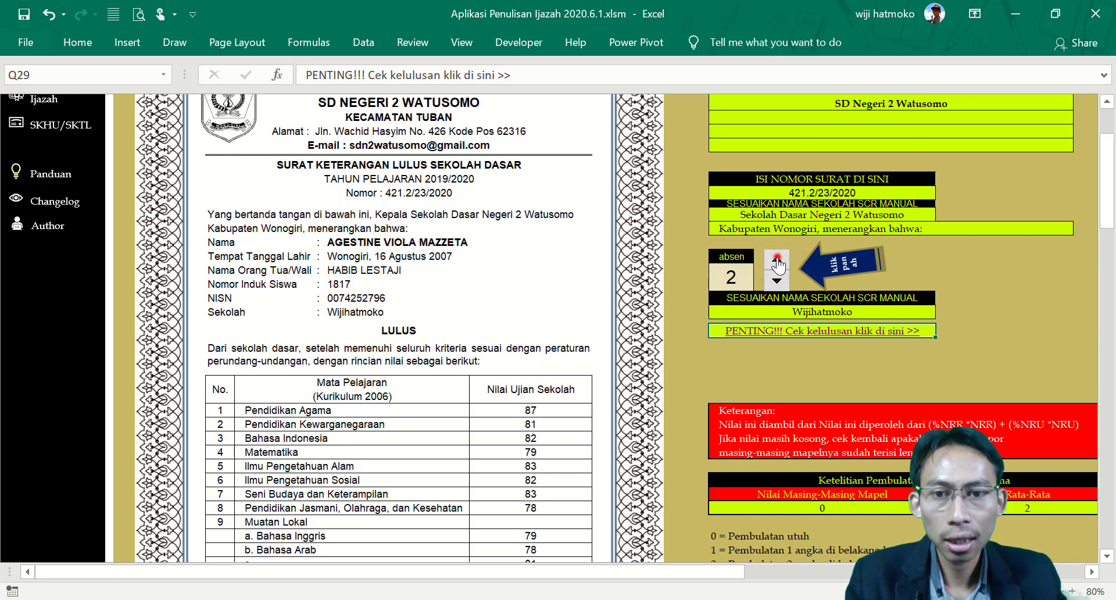
pyautogui.click(776, 260)
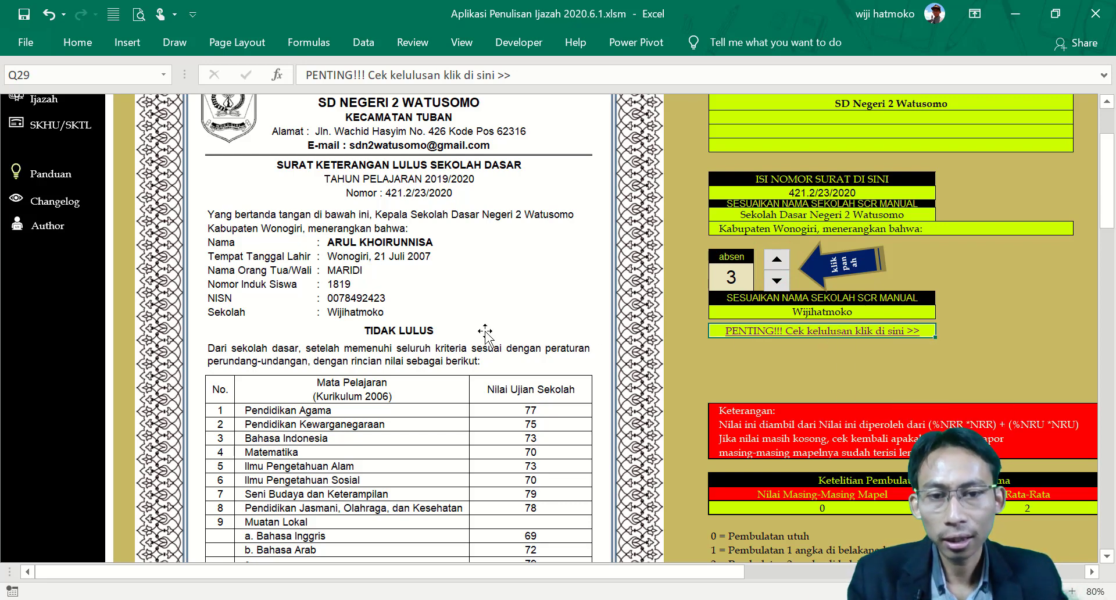
# Step: Consult the graduation guideline PDF in Foxit Reader and Permen No. 57 Tahun 2015 in the browser, and return to the Excel workbook
pyautogui.click(348, 599)
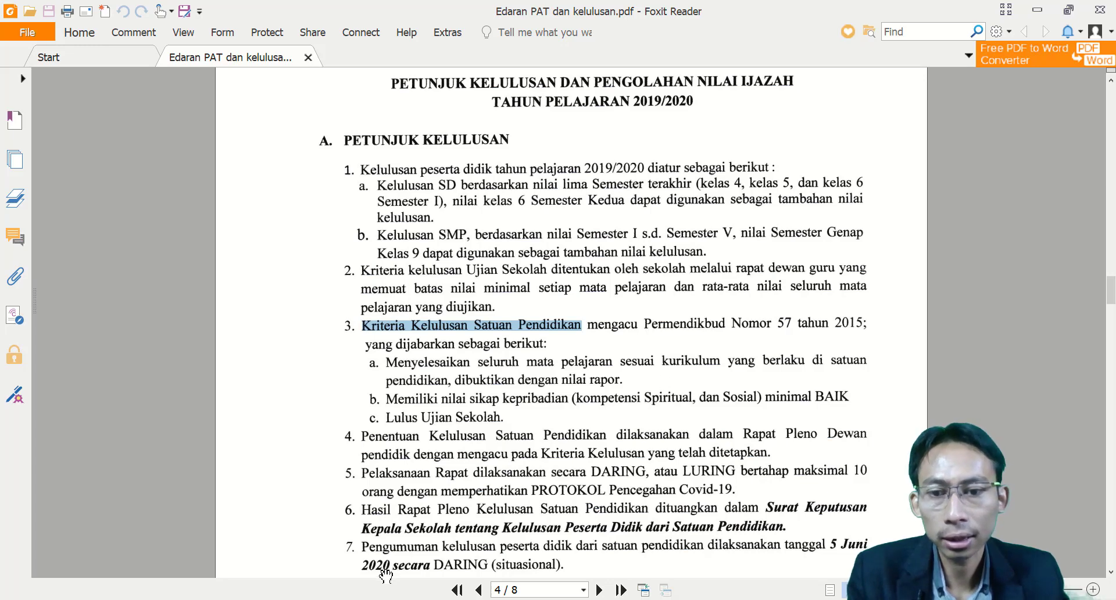
pyautogui.hotkey('alt', 'Tab')
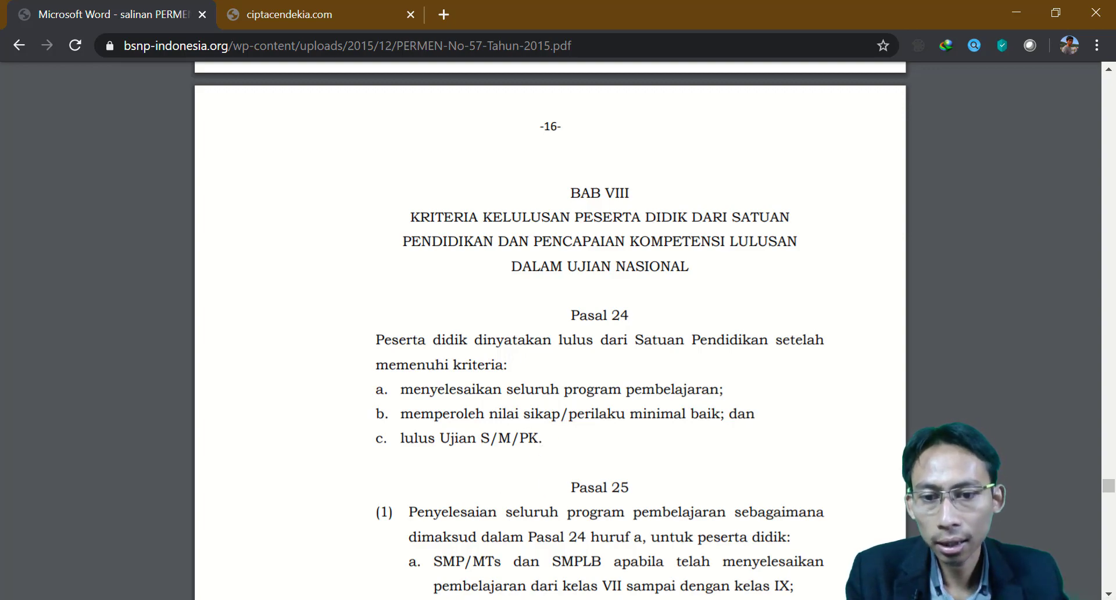
pyautogui.click(346, 599)
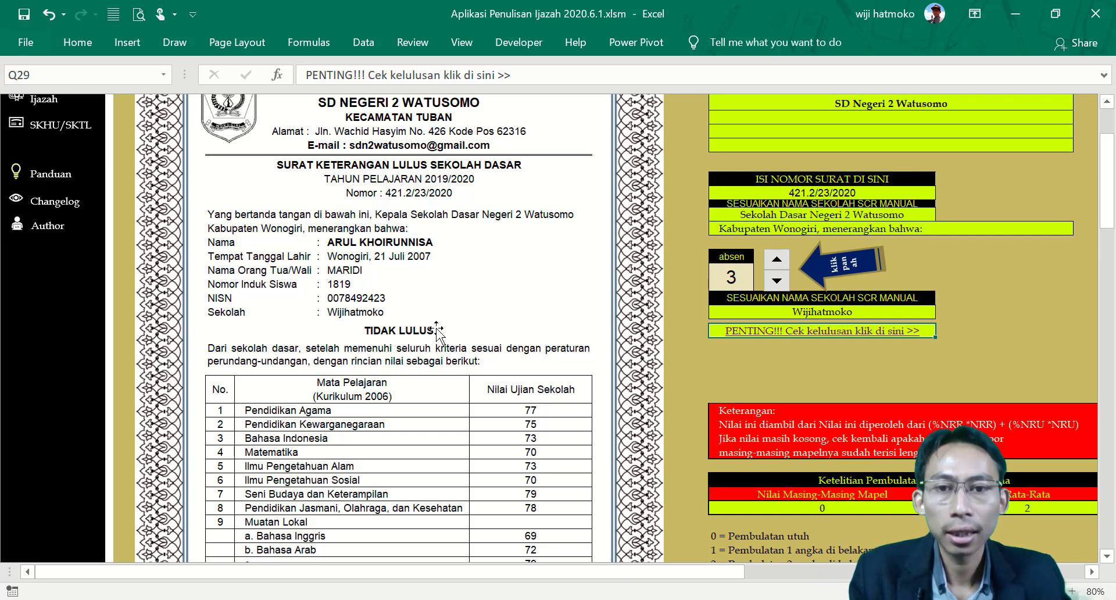
# Step: Follow the graduation-check link to the NRR, NRU, NS recap and review the students' scores and KETERANGAN SKHUS/M column
pyautogui.click(695, 329)
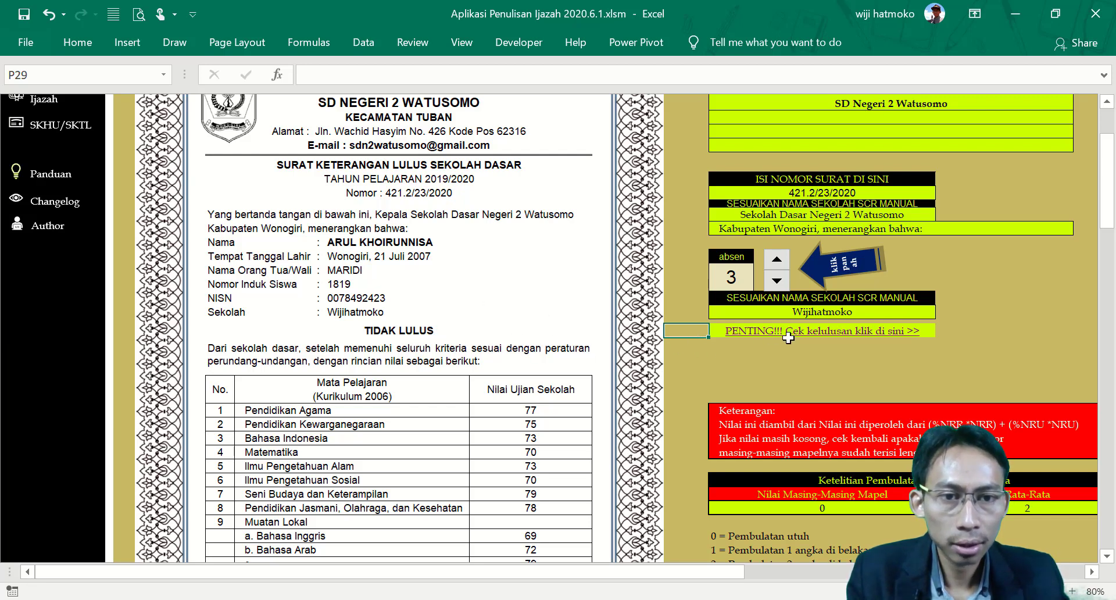
pyautogui.click(835, 330)
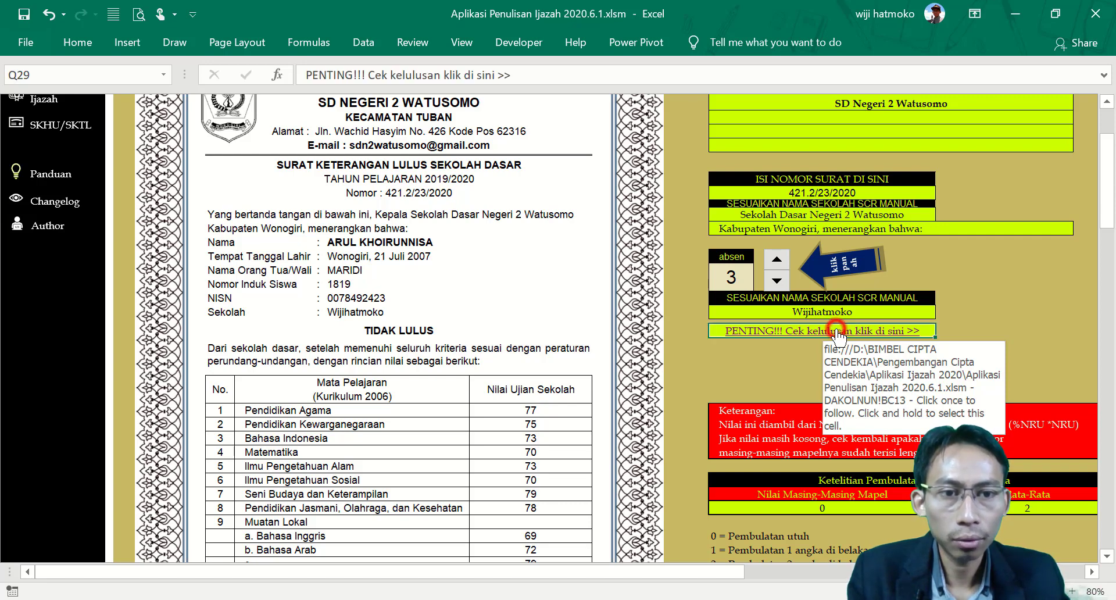
pyautogui.click(835, 330)
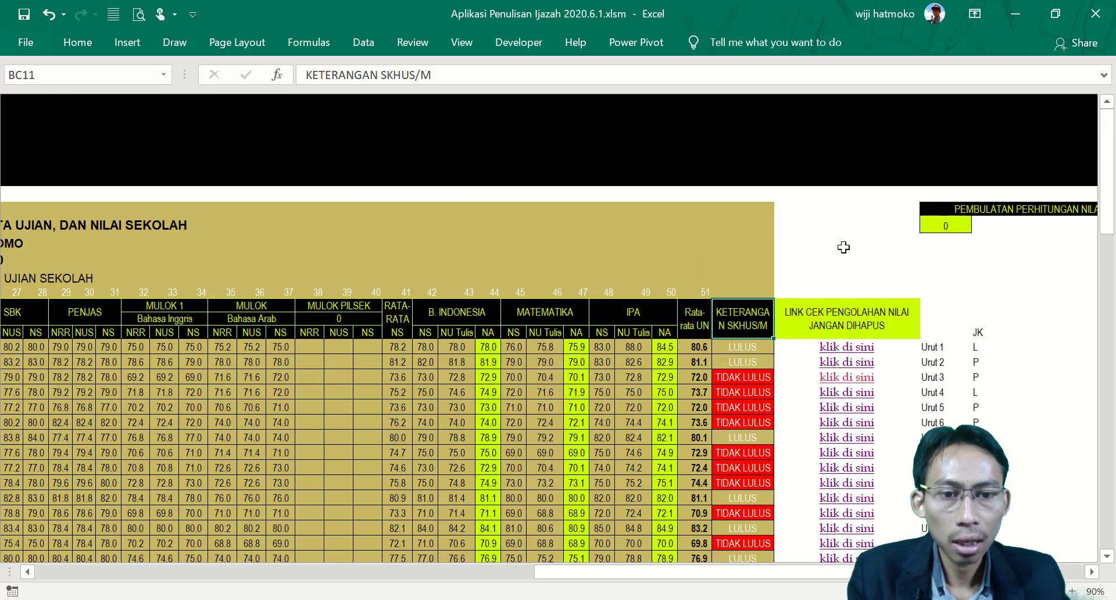
pyautogui.moveTo(759, 573); pyautogui.dragTo(303, 573)
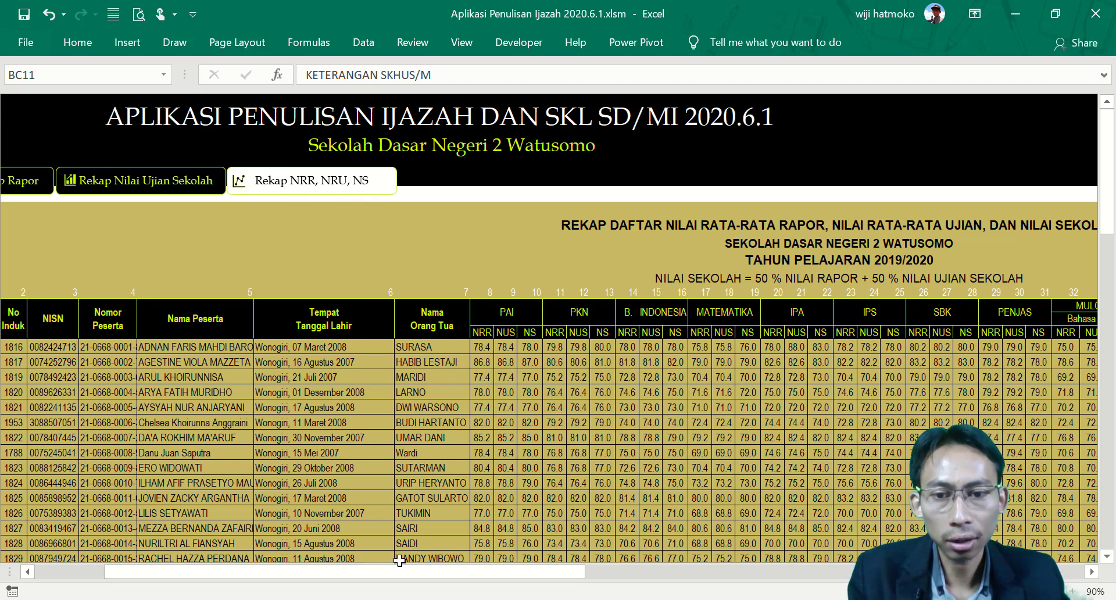
pyautogui.moveTo(403, 575); pyautogui.dragTo(451, 573)
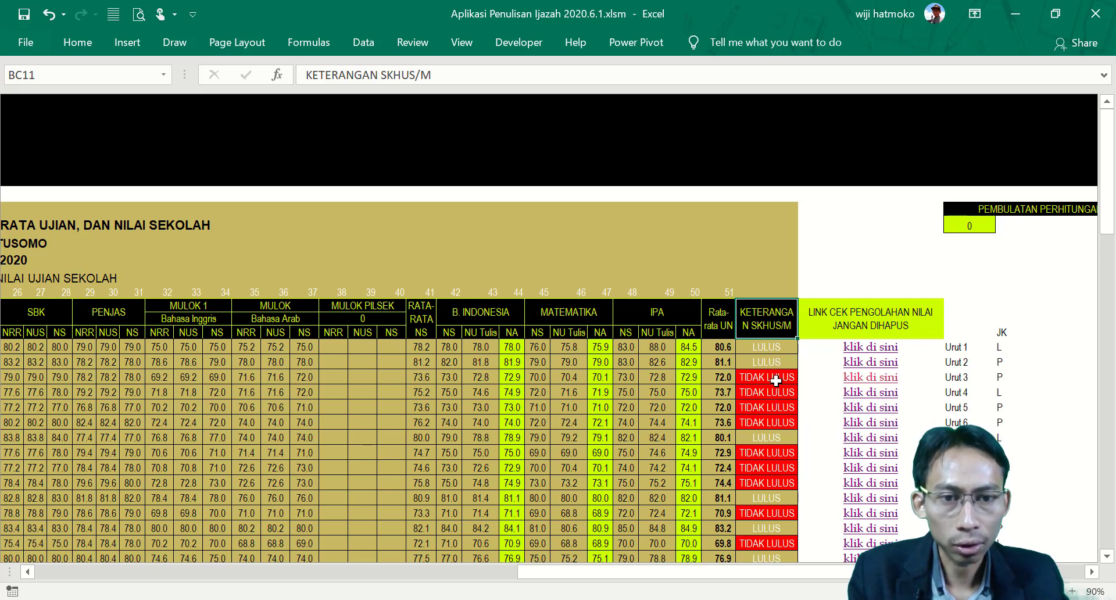
pyautogui.scroll(-3, 776, 380)
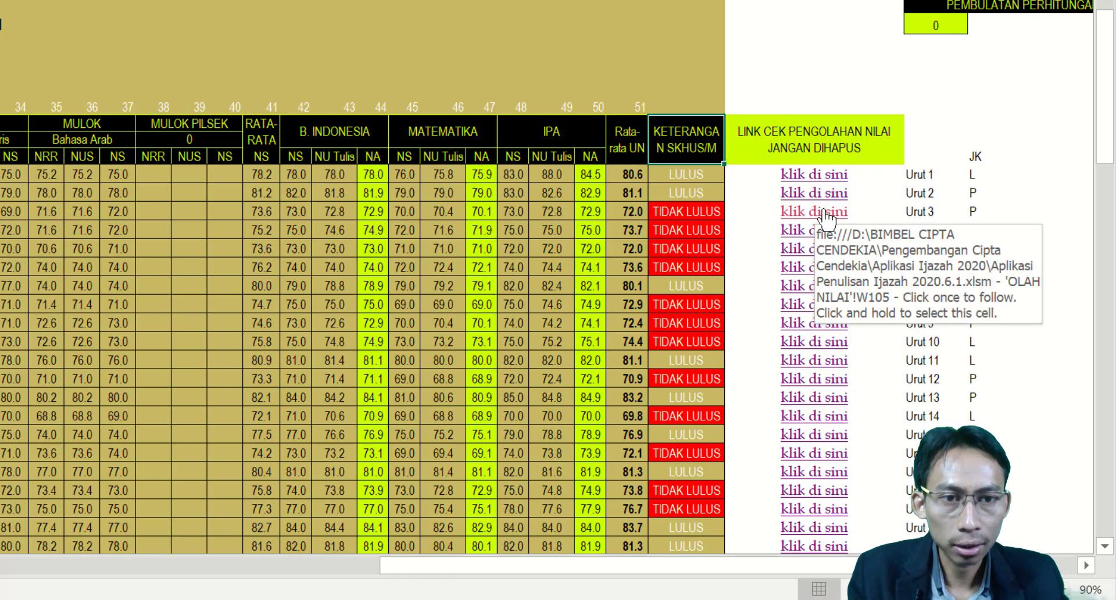
# Step: Open the grade-processing link for Urut 3 and compare the Ilmu Pengetahuan Alam exam average with its minimum exam score
pyautogui.click(823, 211)
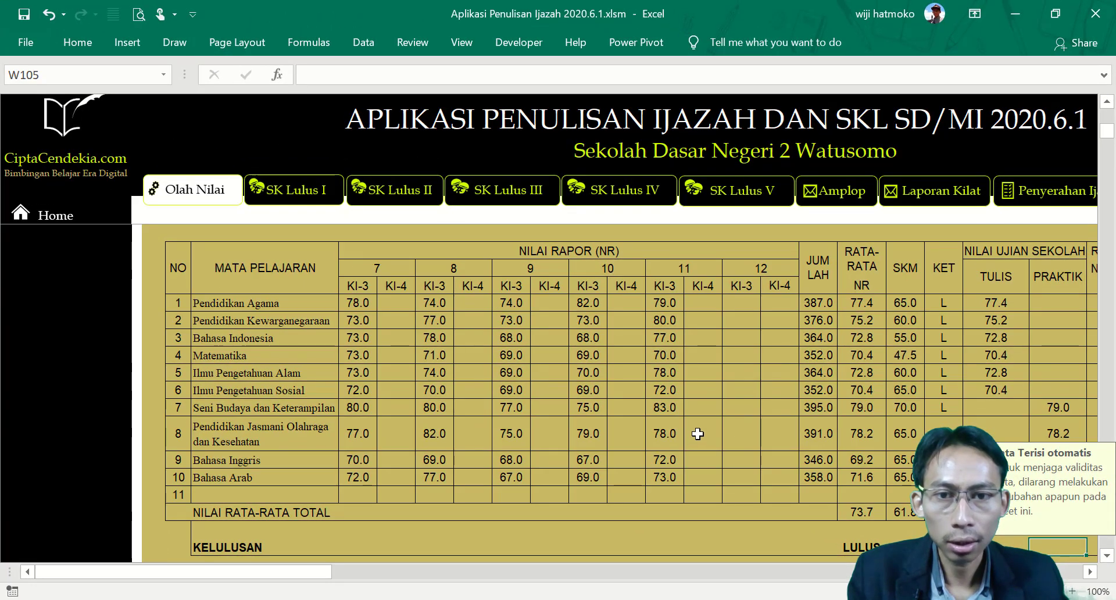
pyautogui.scroll(2, 697, 433)
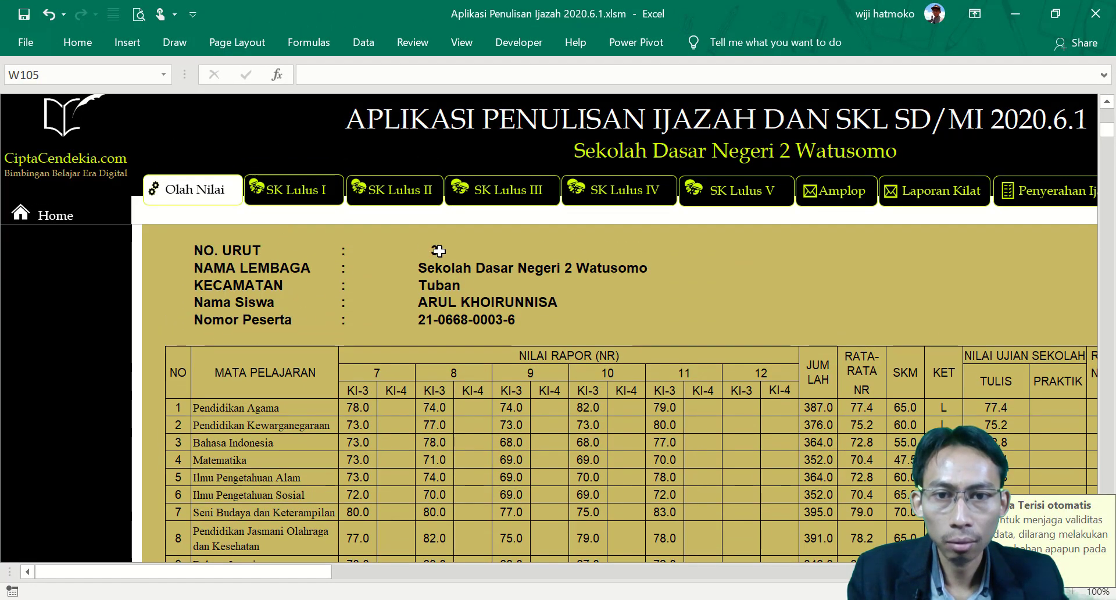
pyautogui.moveTo(311, 571); pyautogui.dragTo(382, 572)
pyautogui.moveTo(430, 573); pyautogui.dragTo(442, 573)
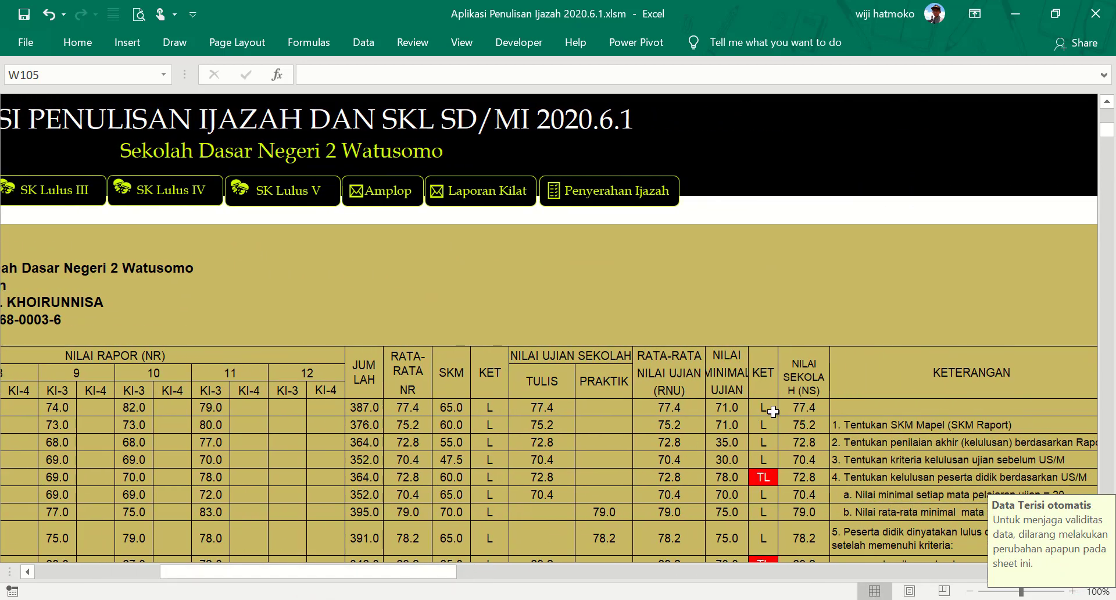
pyautogui.scroll(-1, 766, 349)
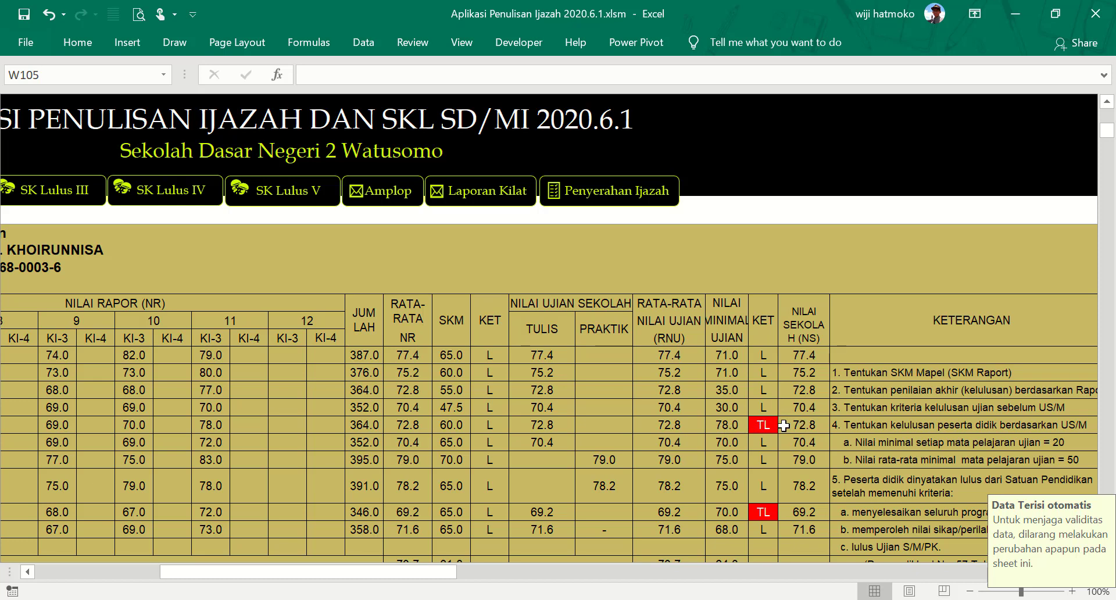
pyautogui.click(731, 427)
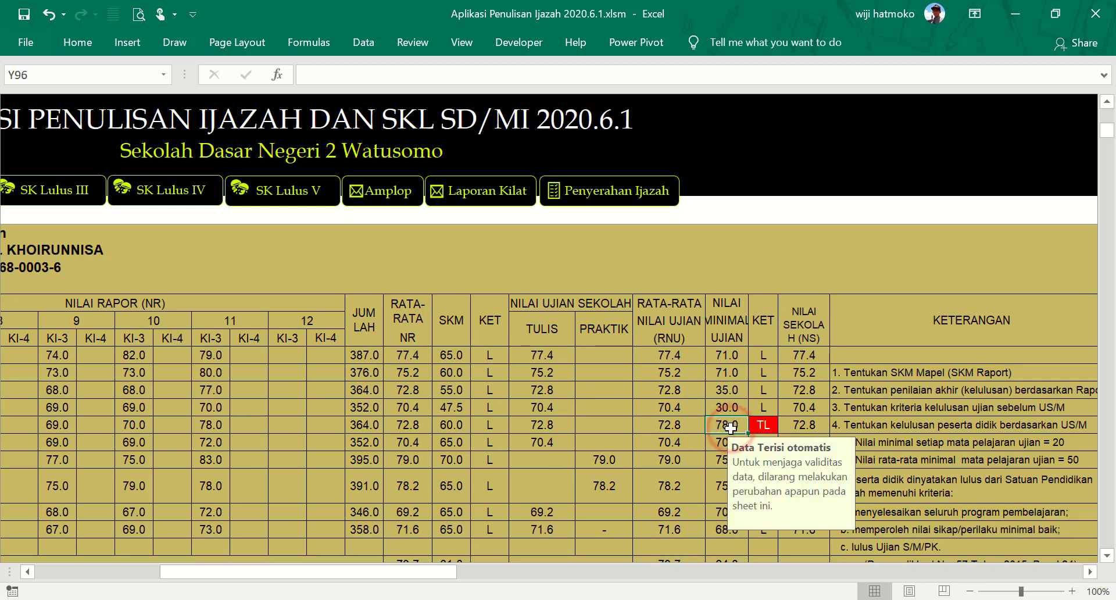
pyautogui.click(683, 427)
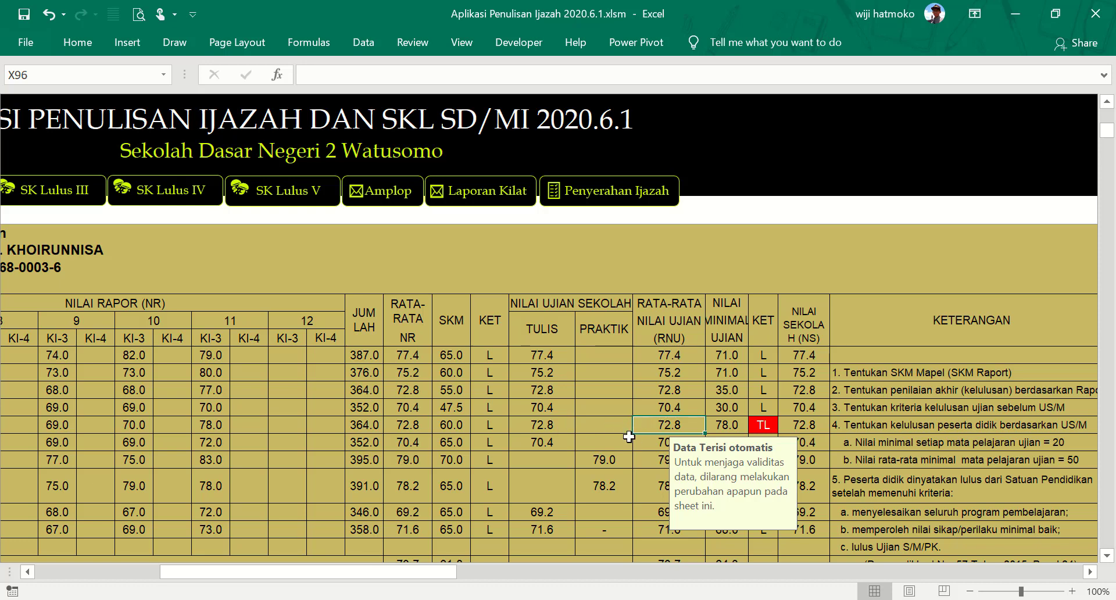
# Step: Trace the Ilmu Pengetahuan Alam row from the semester 7 report score across to the exam KET column
pyautogui.moveTo(422, 567); pyautogui.dragTo(334, 569)
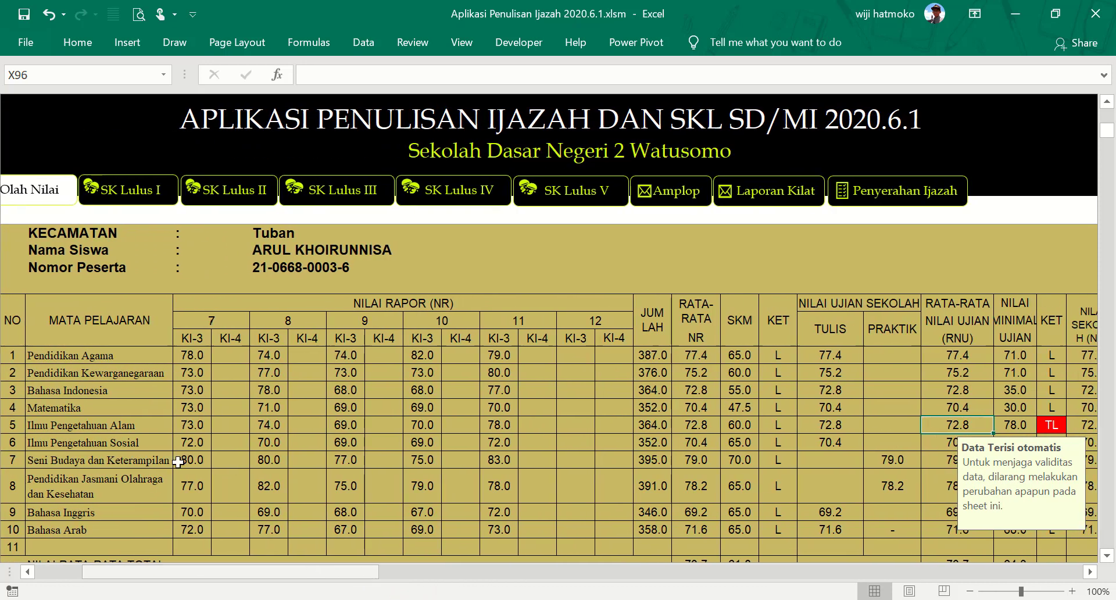
pyautogui.click(97, 424)
pyautogui.press('Right')
pyautogui.press('Right')
pyautogui.press('Right')
pyautogui.press('Right')
pyautogui.press('Right')
pyautogui.press('Right')
pyautogui.press('Right')
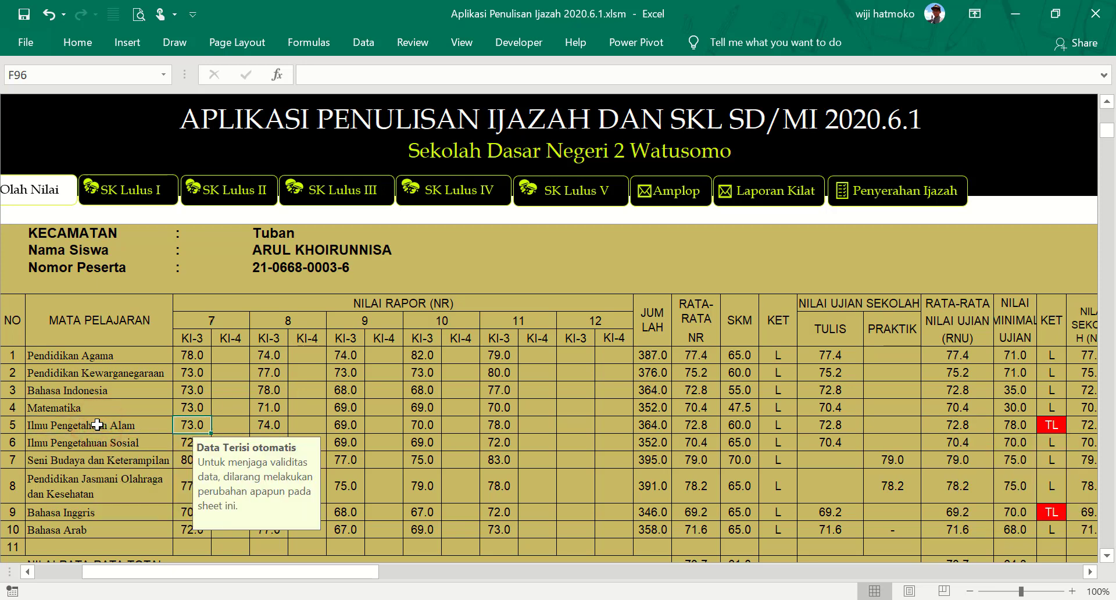
pyautogui.press('Right')
pyautogui.press('Right')
pyautogui.press('Right')
pyautogui.press('Right')
pyautogui.press('Right')
pyautogui.press('Right')
pyautogui.press('Right')
pyautogui.press('Right')
pyautogui.press('Right')
pyautogui.press('Right')
pyautogui.press('Right')
pyautogui.press('Right')
pyautogui.press('Right')
pyautogui.press('Right')
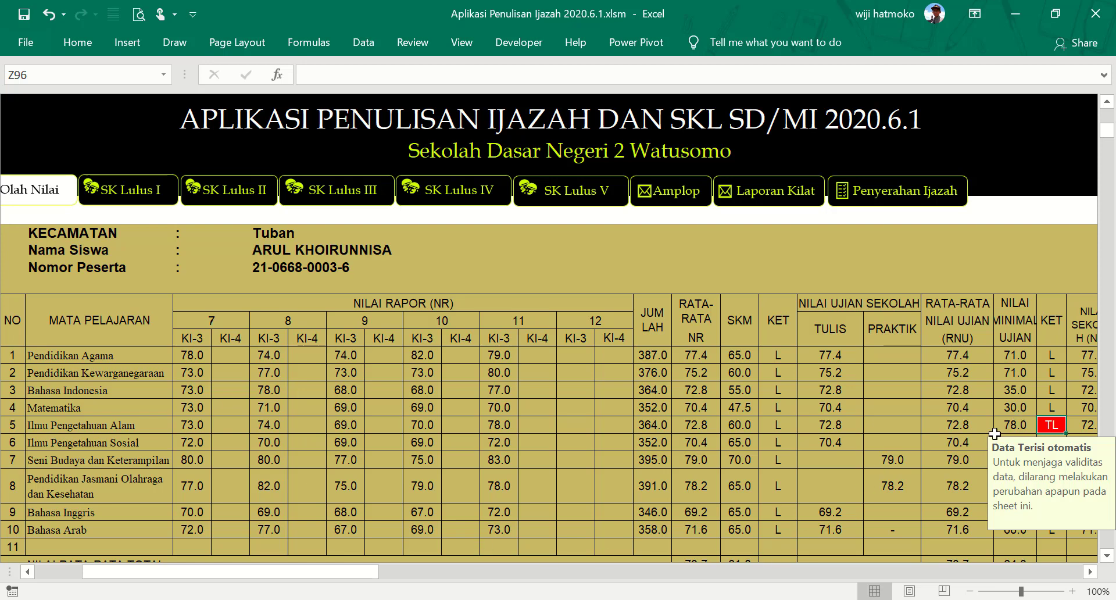
# Step: Inspect the exam KET cell in the Bahasa Inggris row and the subject it belongs to
pyautogui.moveTo(368, 574)
pyautogui.mouseDown()
pyautogui.moveTo(327, 573)
pyautogui.moveTo(384, 571)
pyautogui.mouseUp()
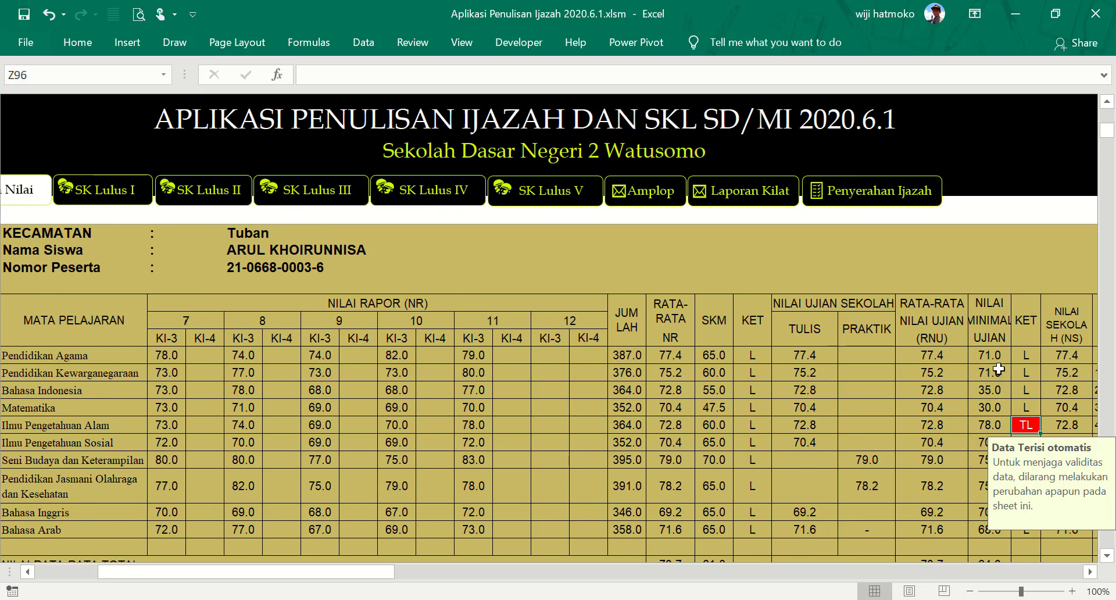
pyautogui.scroll(-3, 998, 369)
pyautogui.click(1015, 352)
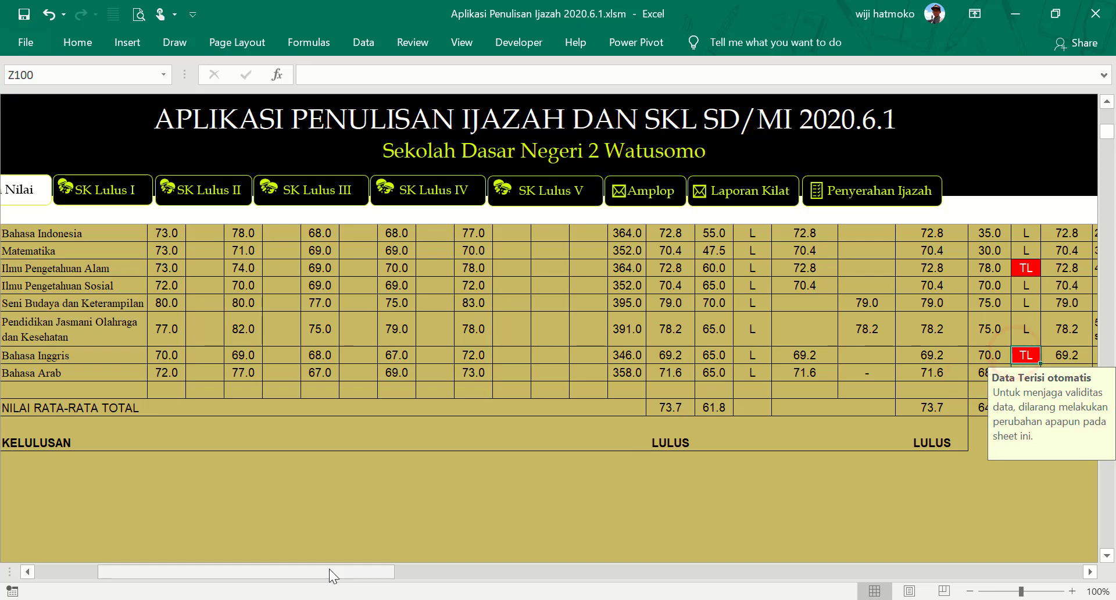
pyautogui.moveTo(329, 571); pyautogui.dragTo(269, 573)
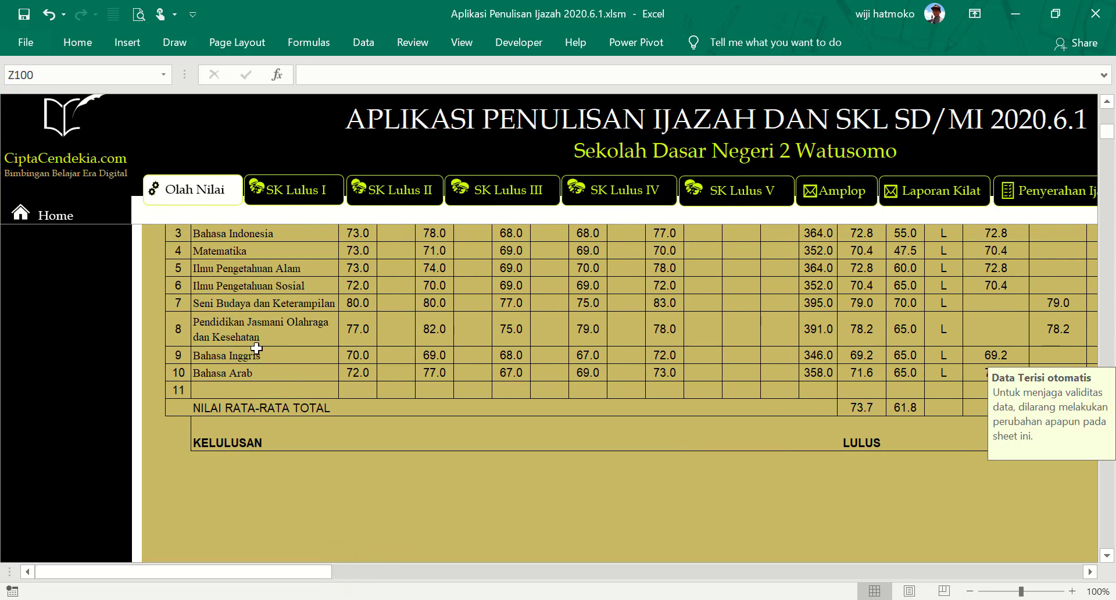
pyautogui.click(281, 568)
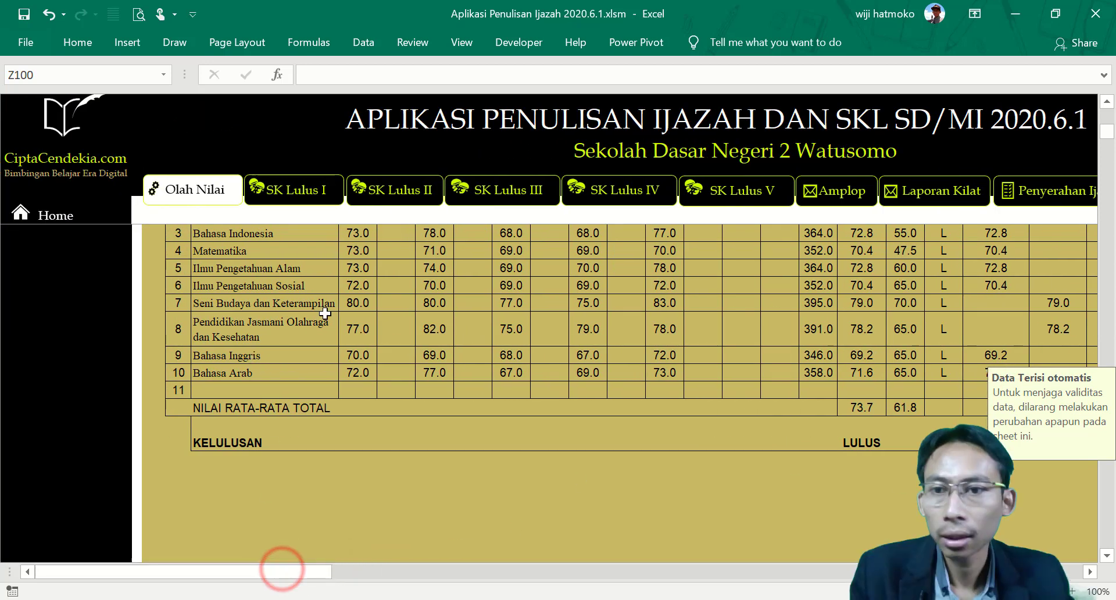
# Step: Open the SKM page of the data input section and set the SKM US/M for Ilmu Pengetahuan Alam to 71
pyautogui.click(68, 224)
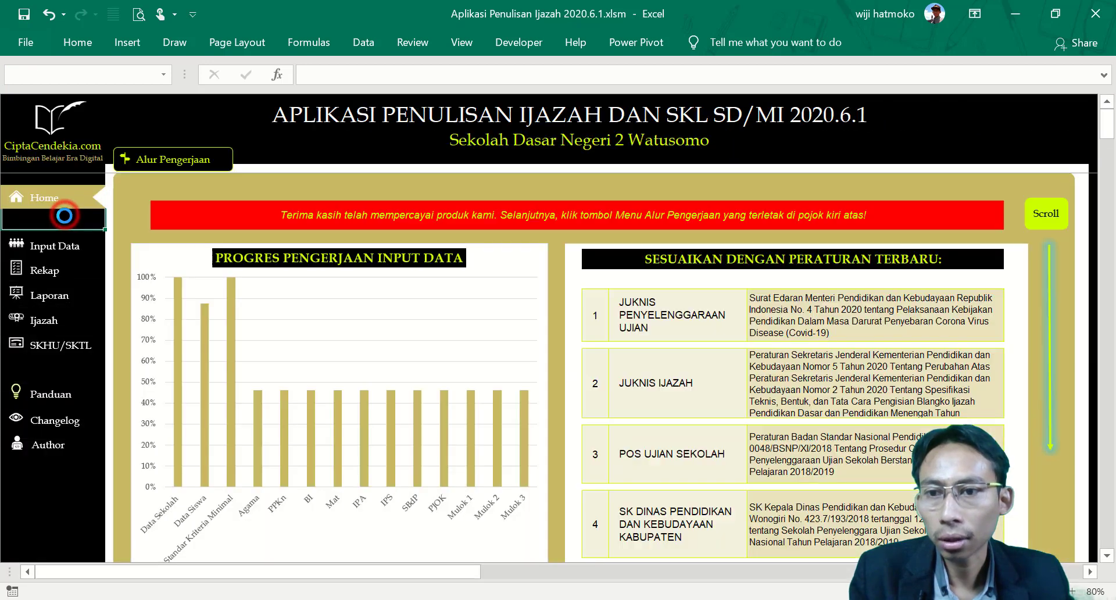
pyautogui.click(61, 249)
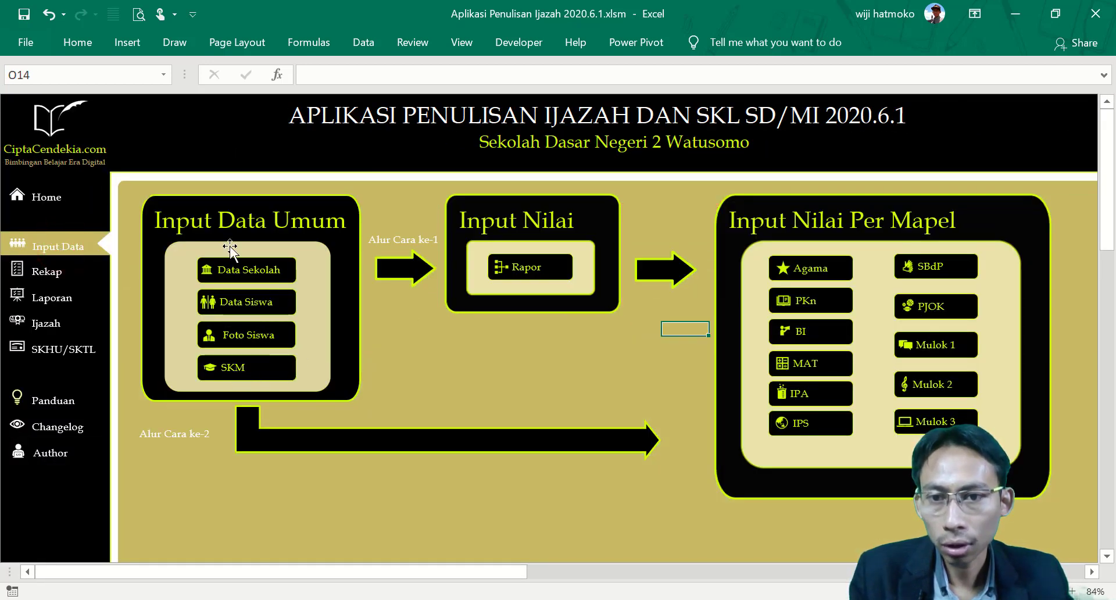
pyautogui.click(235, 368)
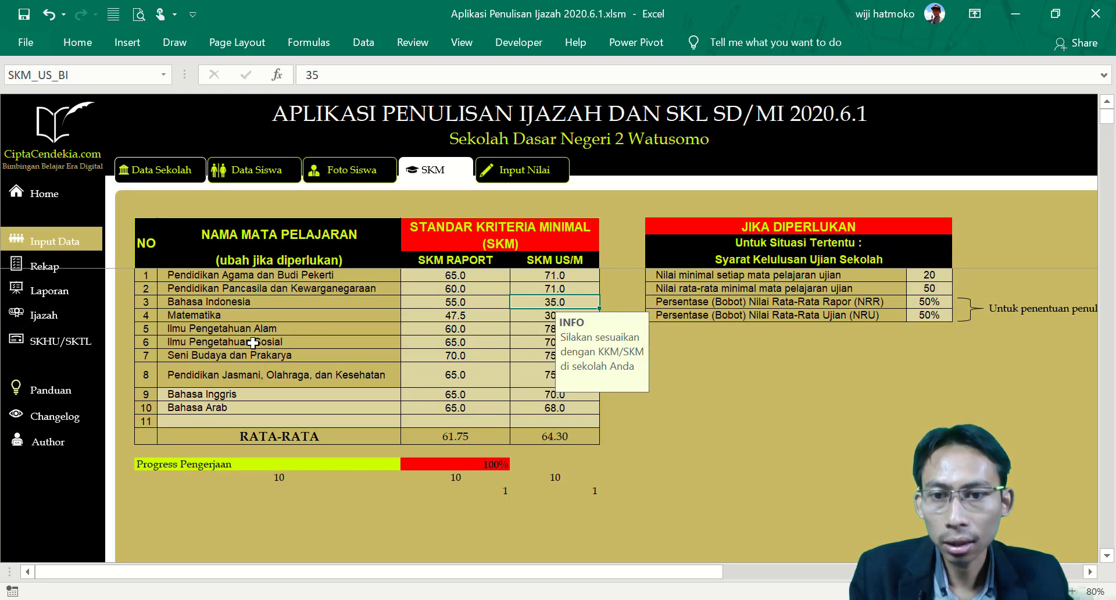
pyautogui.click(547, 328)
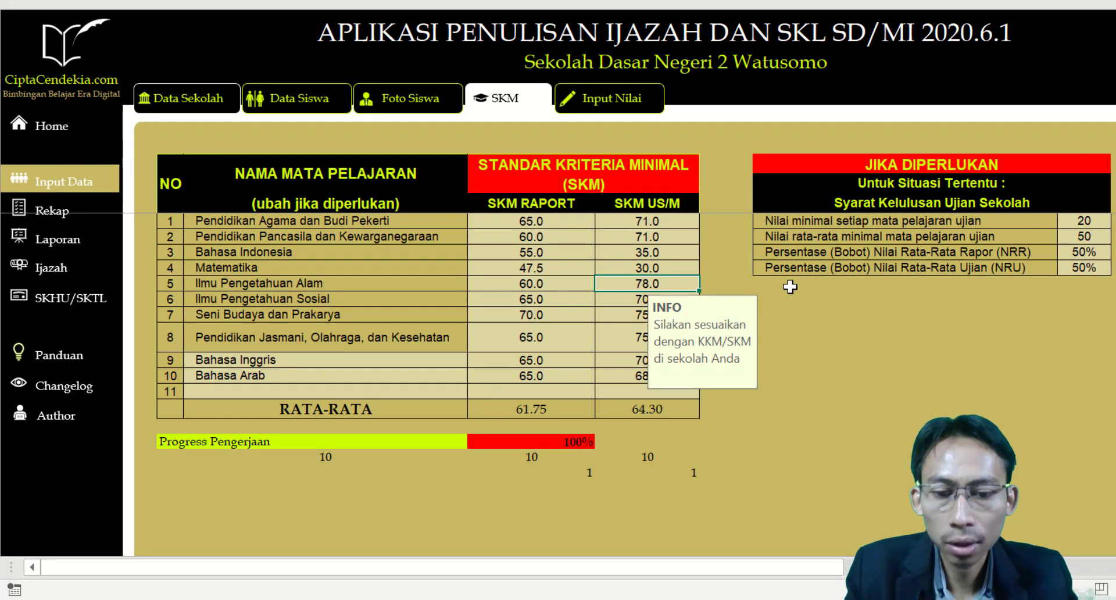
pyautogui.write('71')
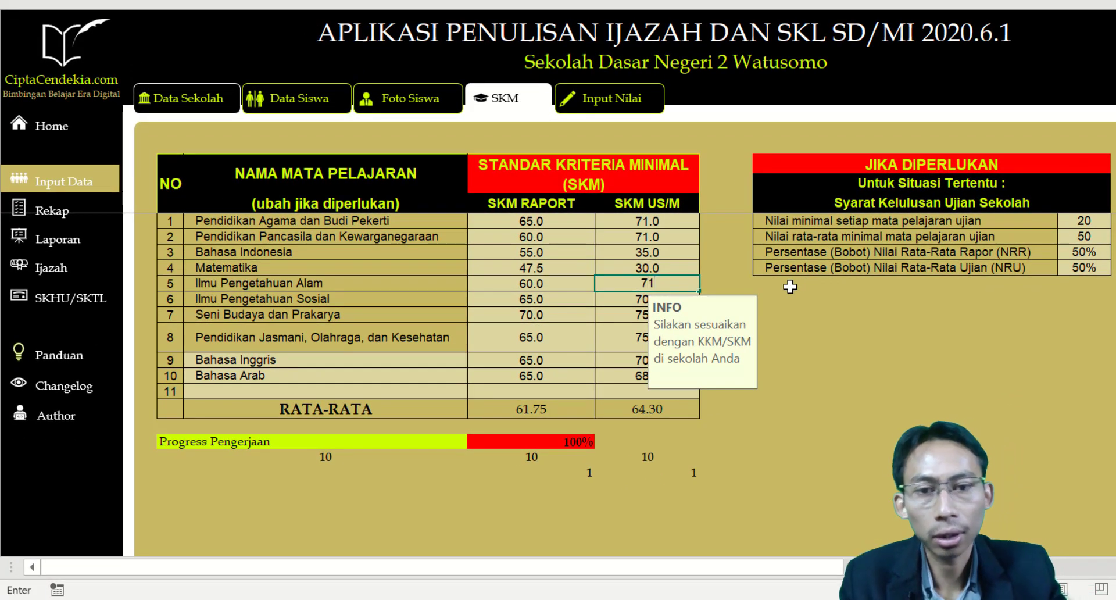
pyautogui.press('Return')
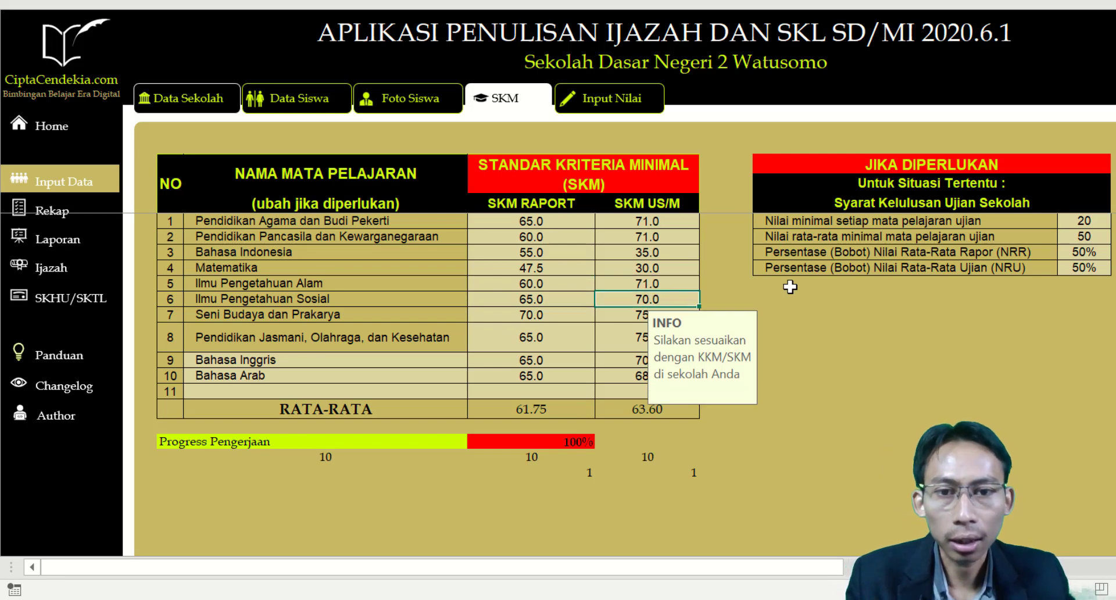
# Step: Set the SKM US/M for Bahasa Inggris to 63 and enlarge the sheet view to 90%
pyautogui.click(632, 359)
pyautogui.write('63')
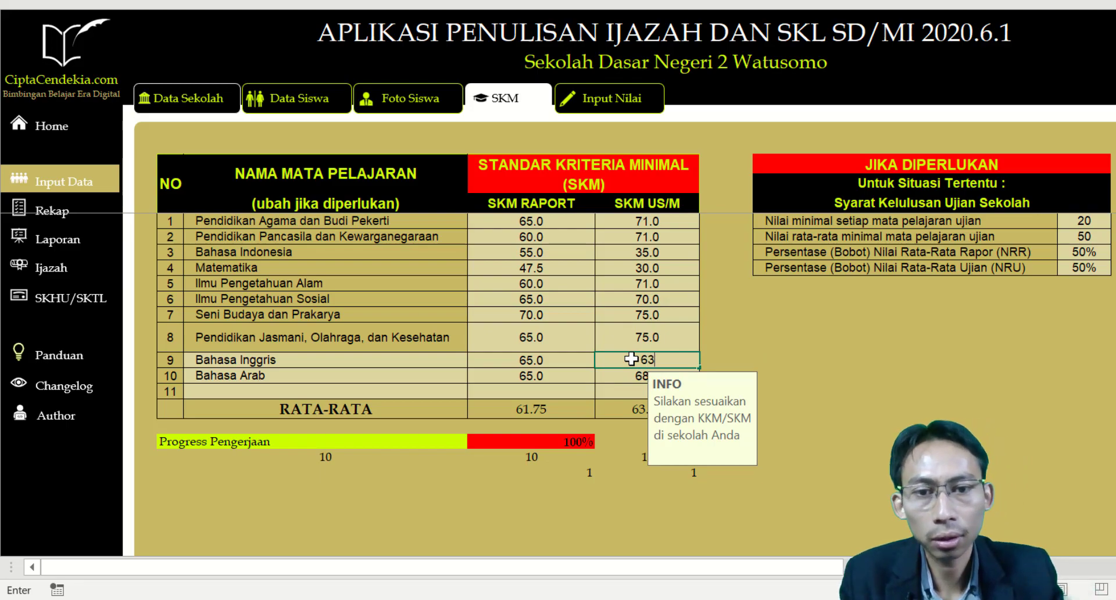
pyautogui.press('Return')
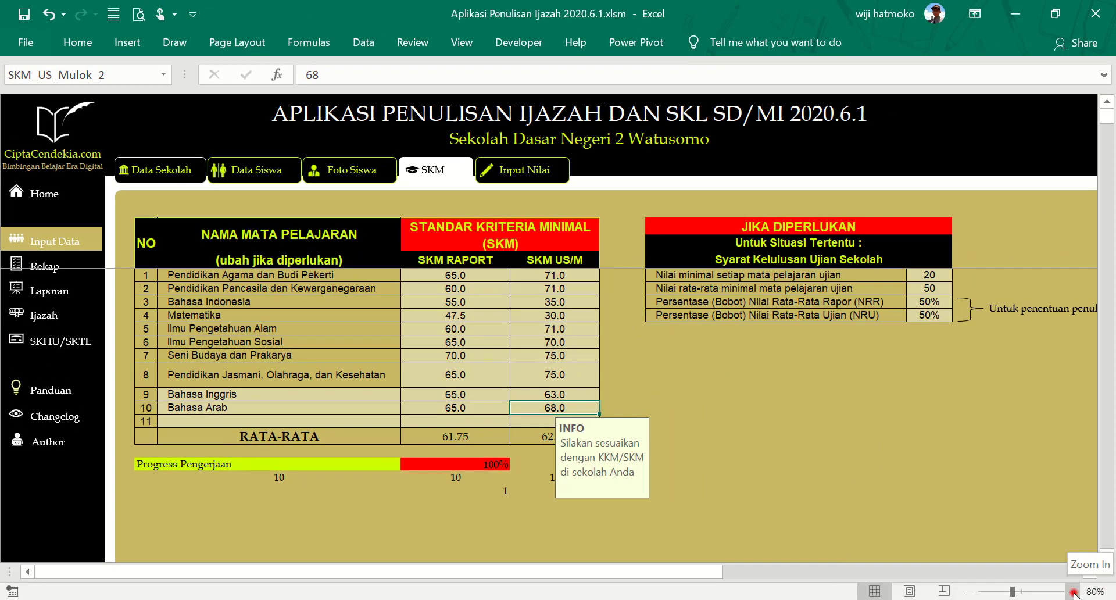
pyautogui.click(1073, 591)
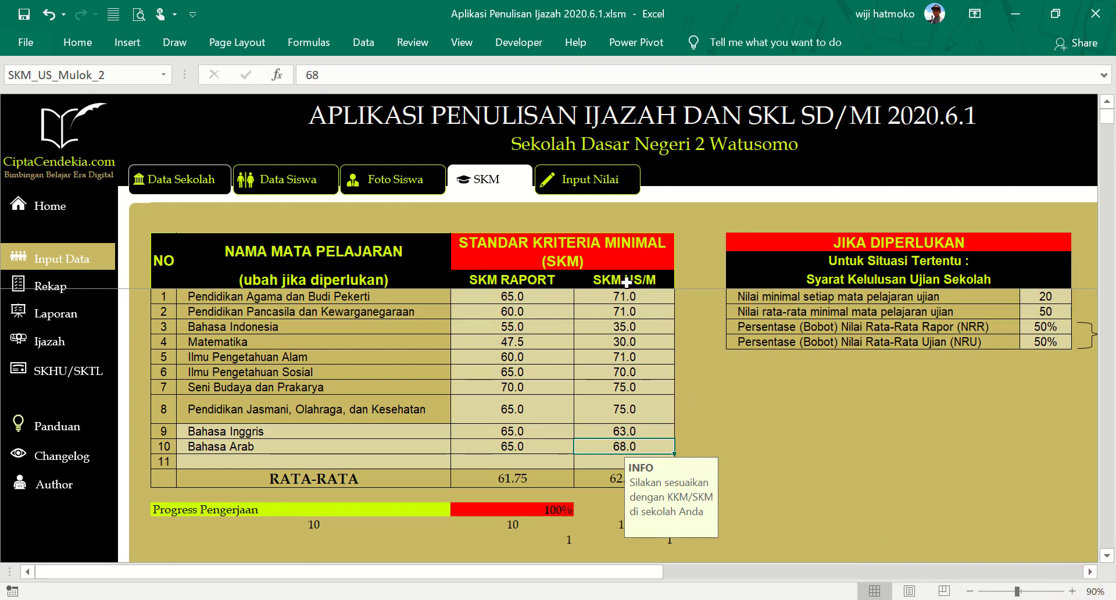
# Step: Highlight the SKM US/M values from Pendidikan Agama dan Budi Pekerti through Bahasa Arab for review
pyautogui.moveTo(624, 296); pyautogui.dragTo(623, 465)
pyautogui.click(810, 413)
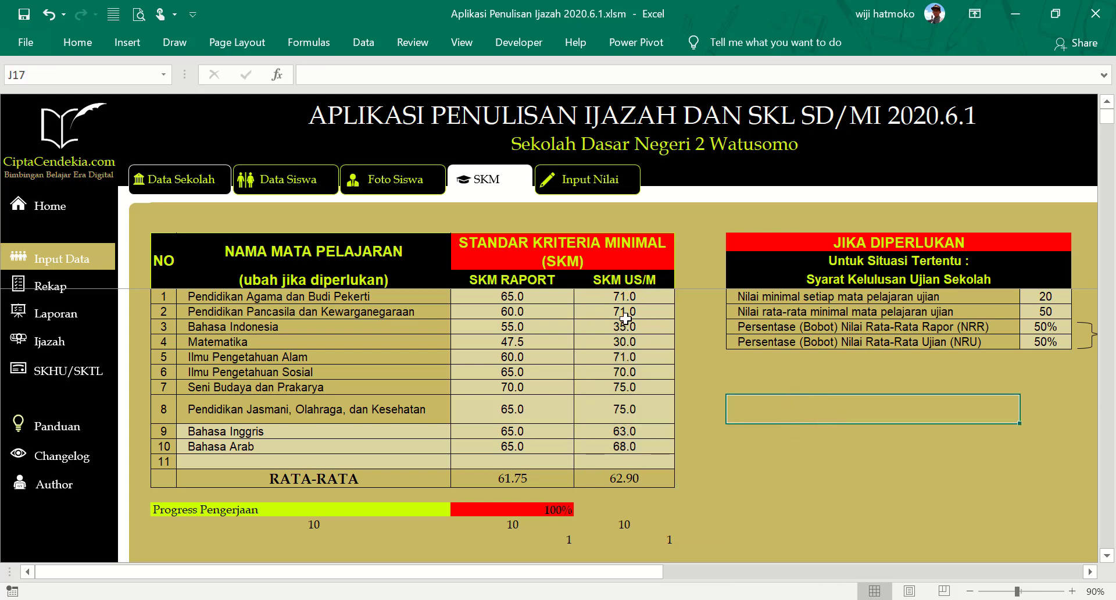
pyautogui.moveTo(623, 302); pyautogui.dragTo(624, 446)
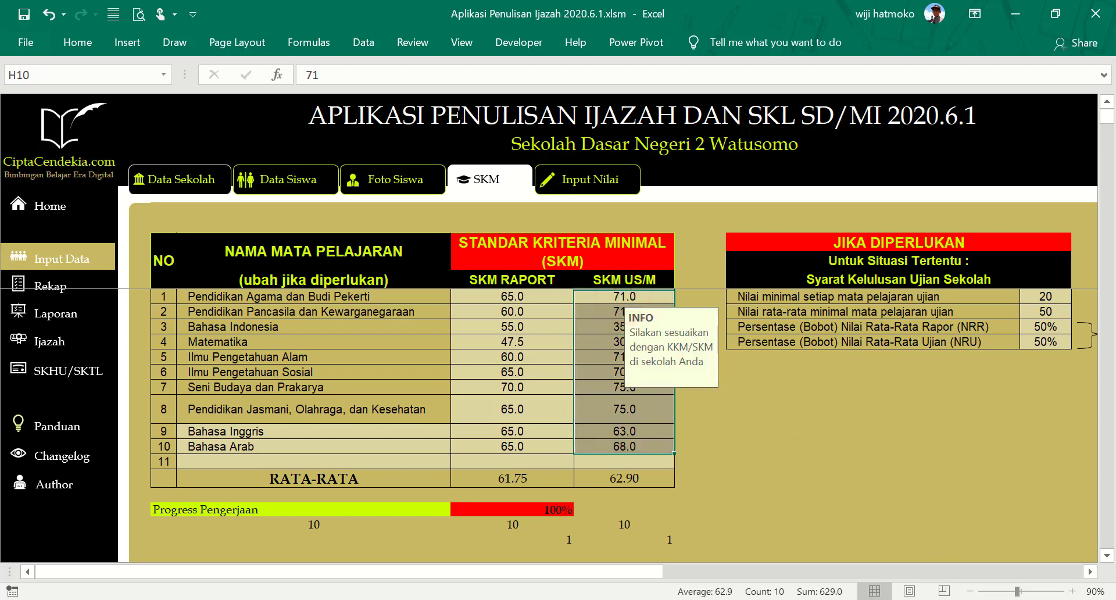
# Step: Check the Windows display language options in the system language preferences, and return to the Excel workbook
pyautogui.click(994, 599)
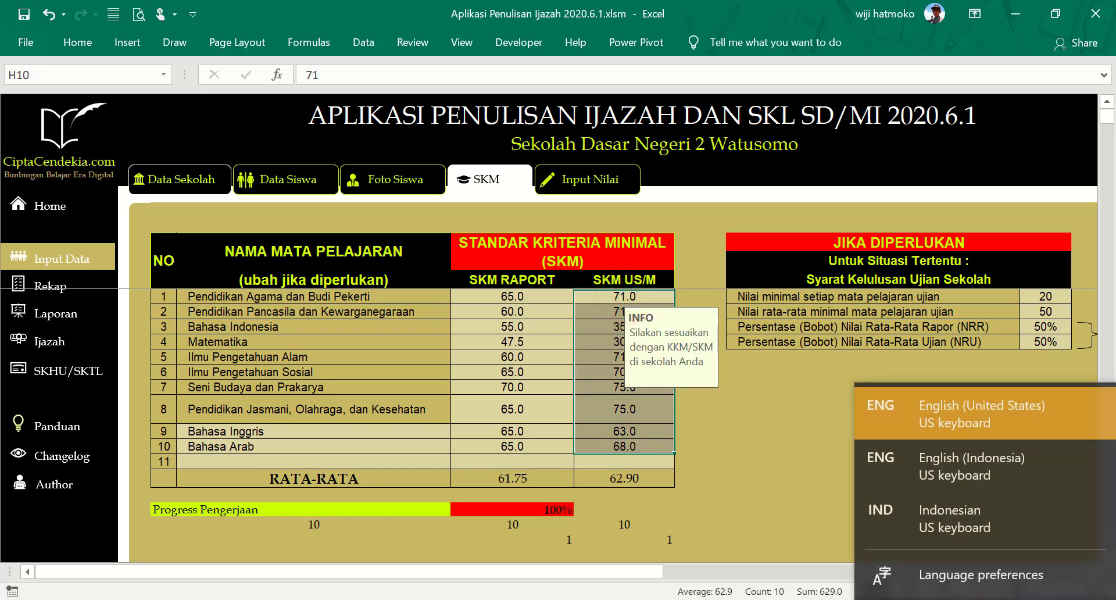
pyautogui.click(875, 574)
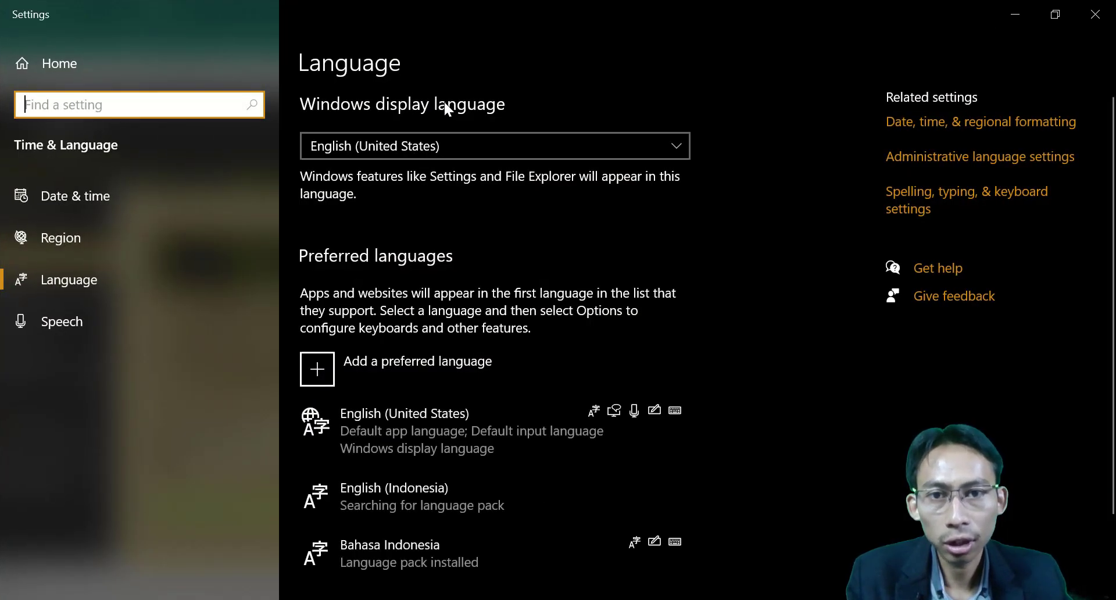
pyautogui.click(438, 145)
pyautogui.click(599, 67)
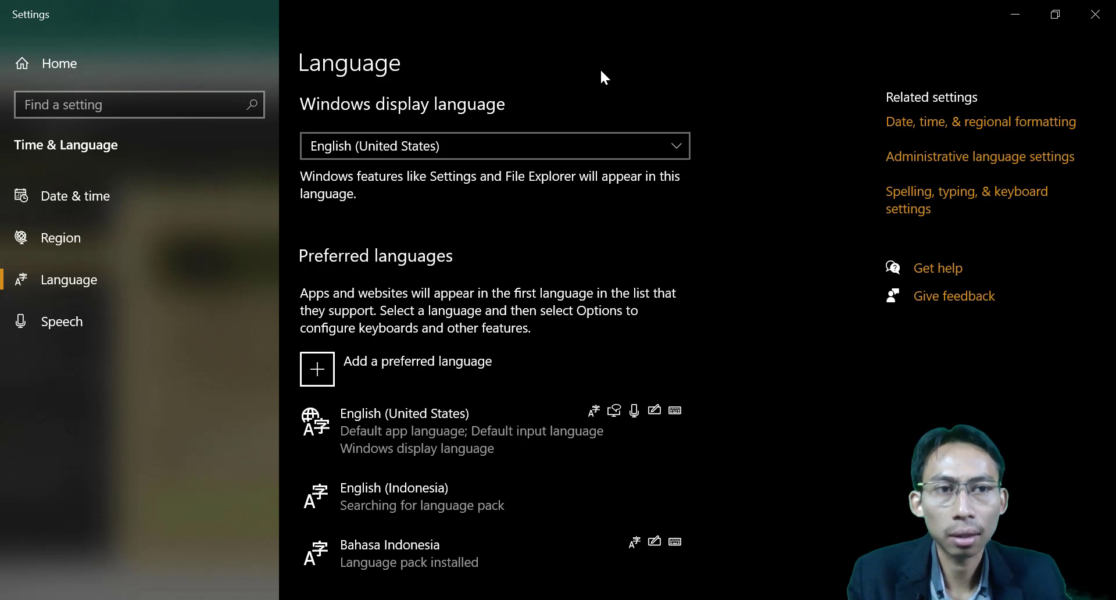
pyautogui.click(1094, 13)
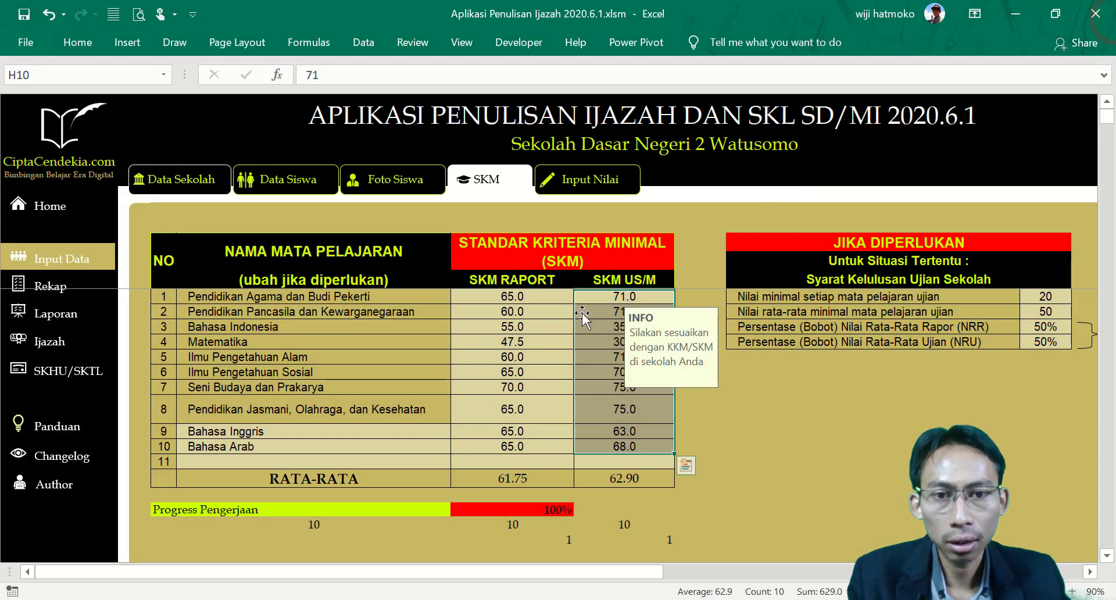
# Step: Review the SKM US/M cells of Pendidikan Agama, Ilmu Pengetahuan Alam, Ilmu Pengetahuan Sosial and Pendidikan Jasmani
pyautogui.click(617, 299)
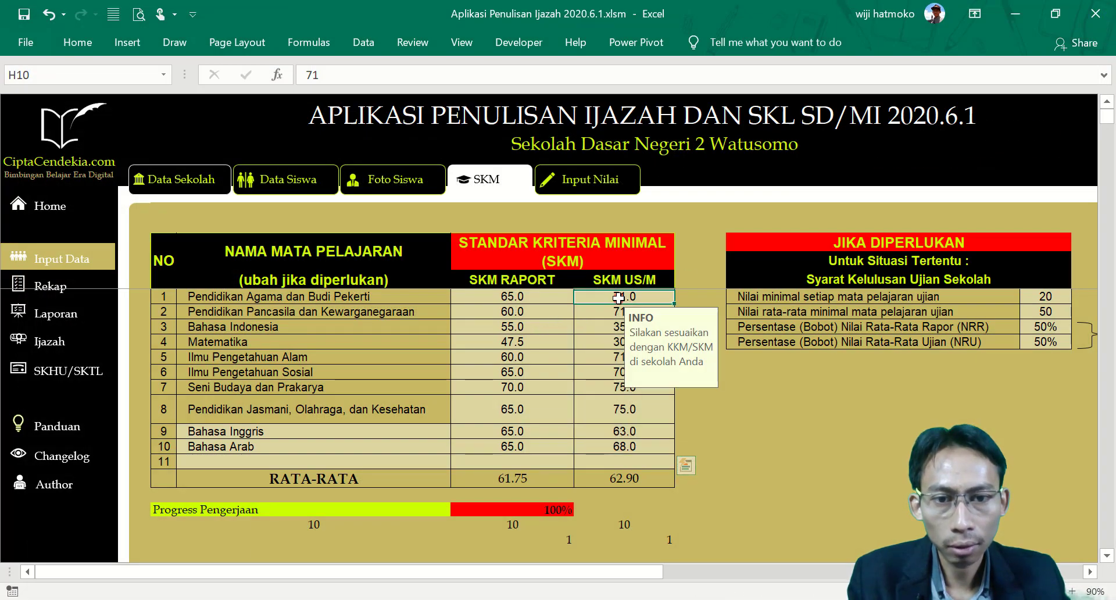
pyautogui.click(610, 356)
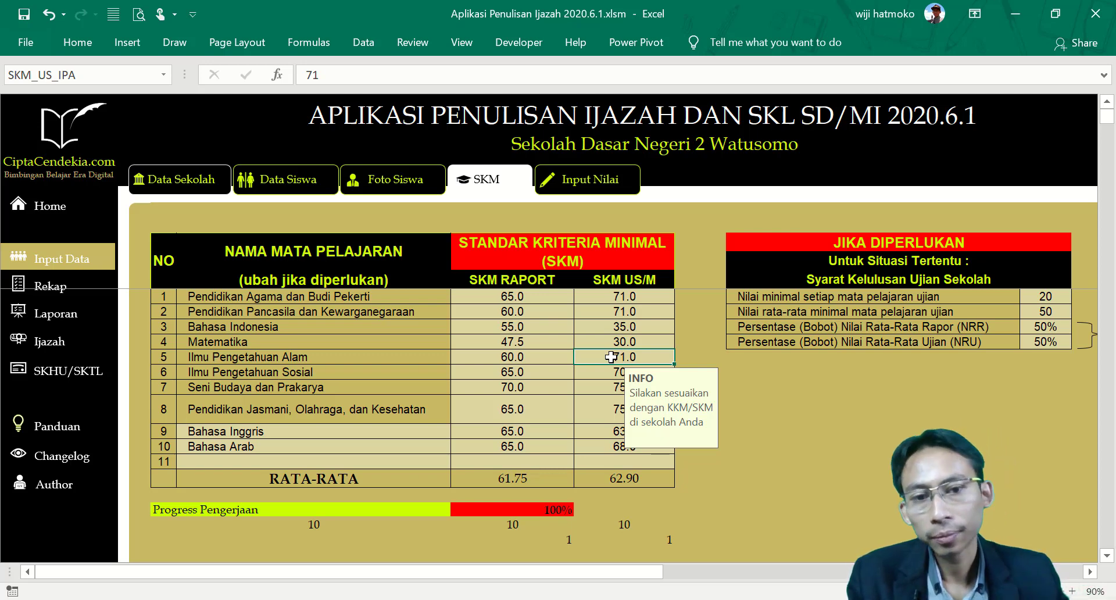
pyautogui.click(618, 421)
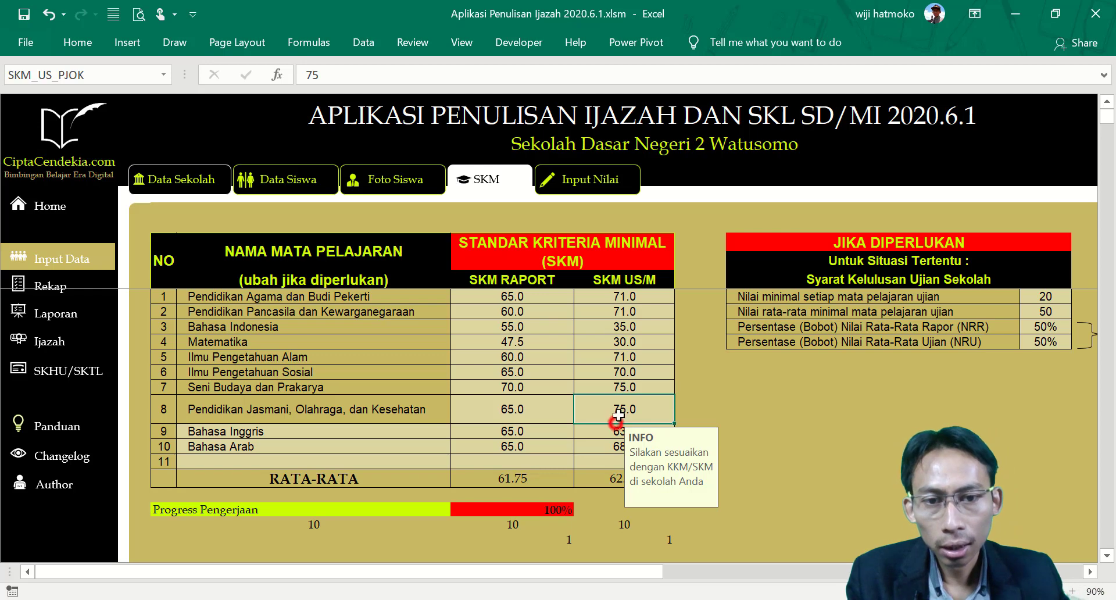
pyautogui.click(629, 371)
pyautogui.click(609, 413)
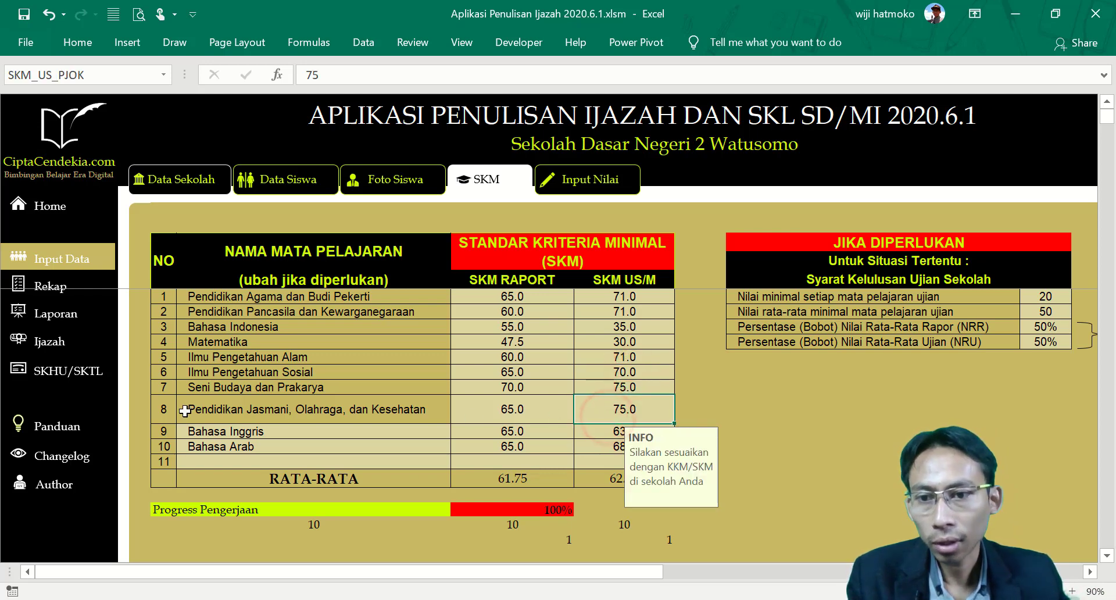
# Step: Open the Olah Nilai report from the Laporan page and look over the student's score processing table
pyautogui.click(59, 313)
pyautogui.click(379, 304)
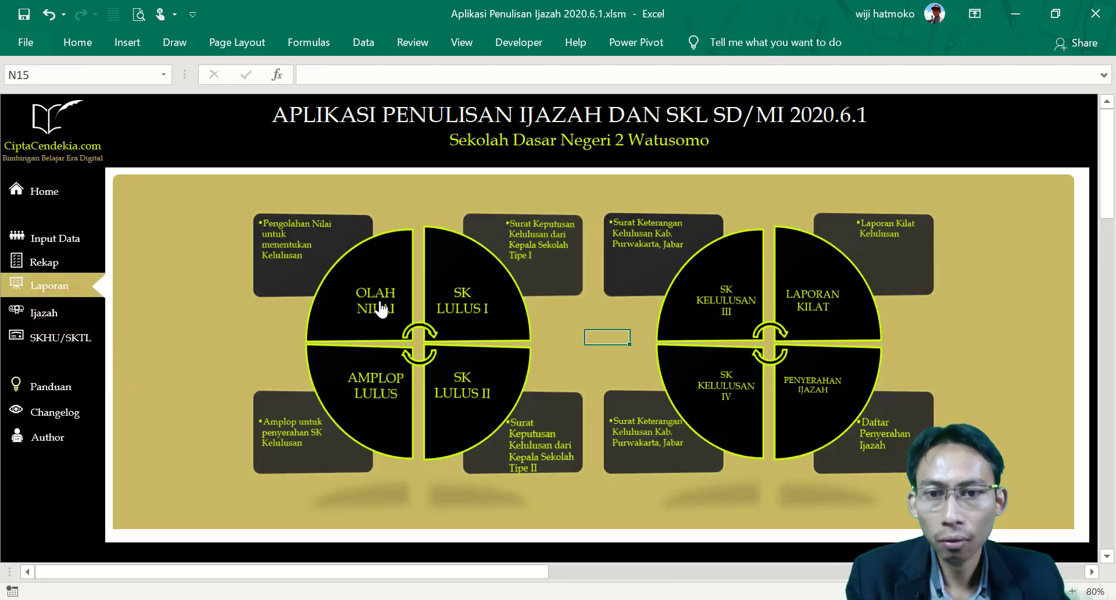
pyautogui.scroll(5, 508, 402)
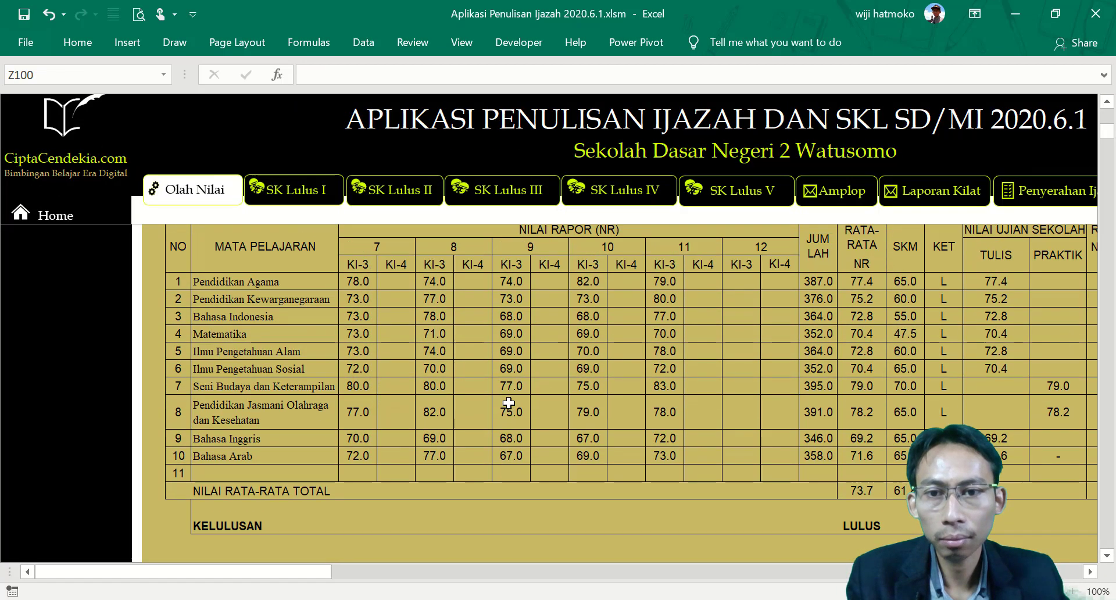
pyautogui.moveTo(307, 571); pyautogui.dragTo(231, 574)
pyautogui.scroll(-3, 758, 427)
pyautogui.scroll(3, 80, 240)
# Step: Open the Rekap NRR, NRU, NS sheet and follow the score processing link of the TIDAK LULUS student, Urut 14
pyautogui.click(72, 214)
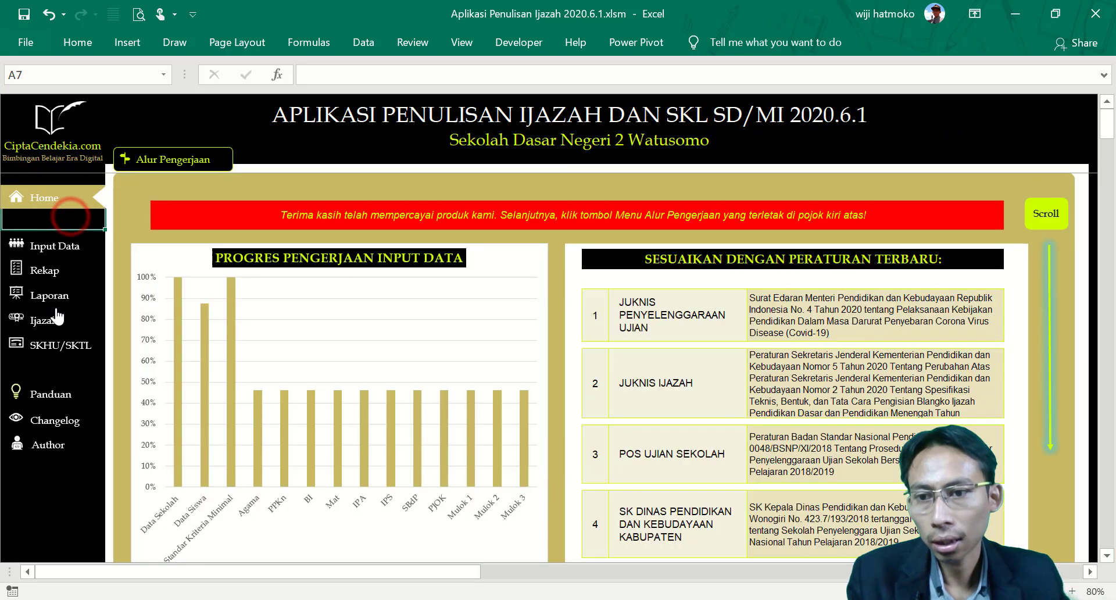
pyautogui.click(52, 274)
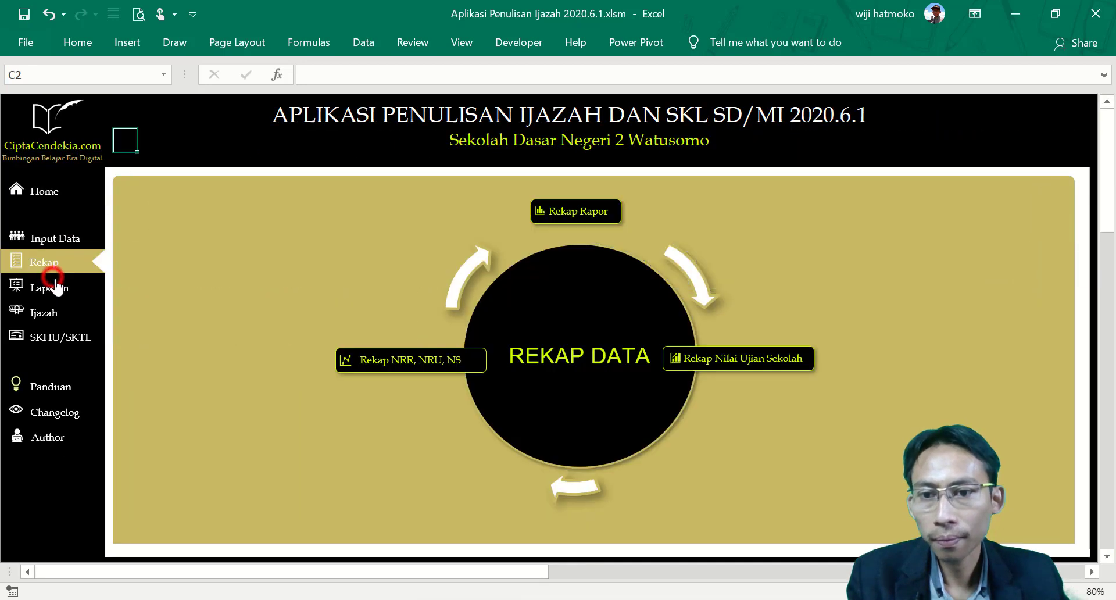
pyautogui.click(381, 360)
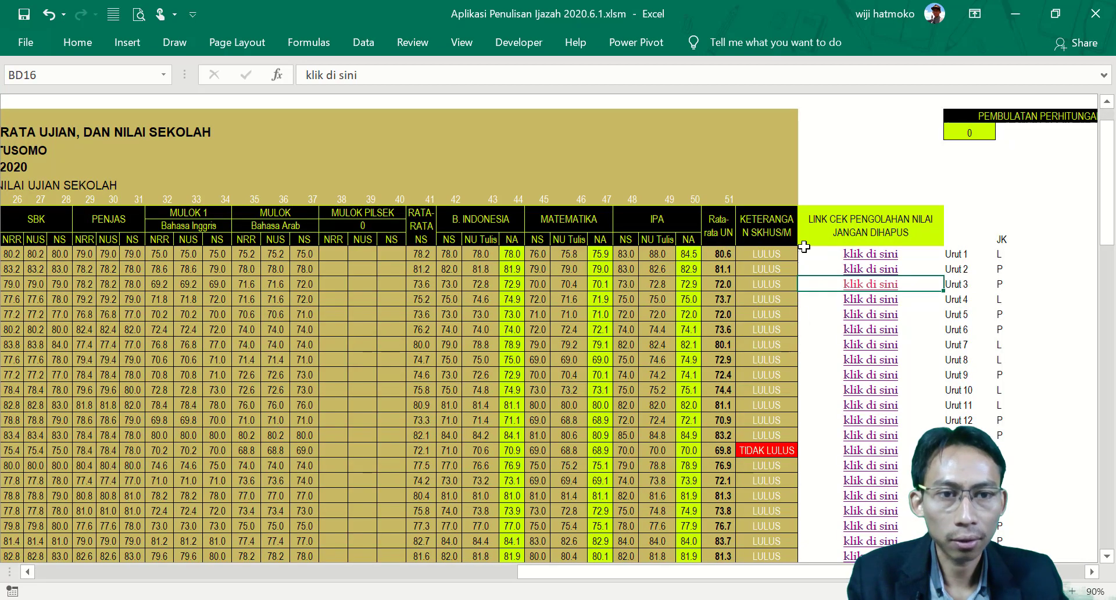
pyautogui.scroll(-3, 761, 378)
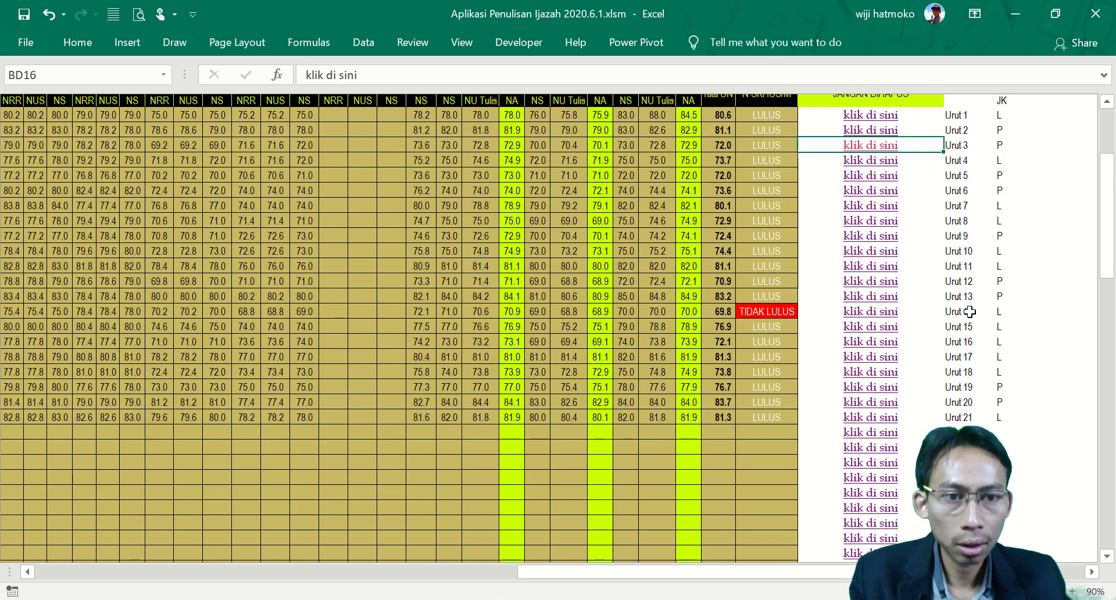
pyautogui.click(867, 312)
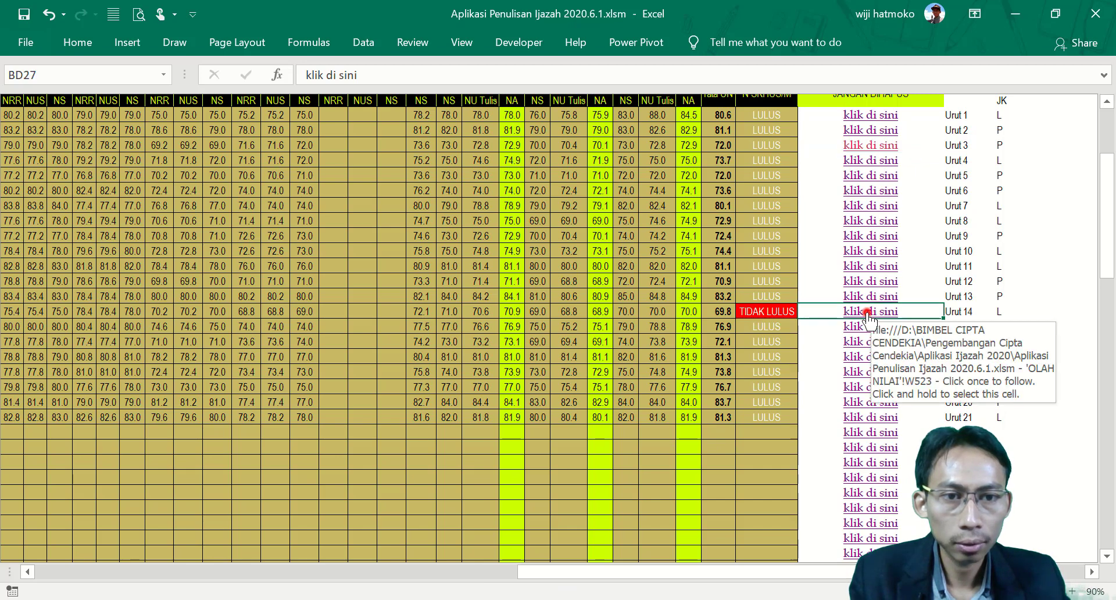
# Step: Compare the exam average (RNU) with the minimum exam score in the Ilmu Pengetahuan Alam row of the Olah Nilai table
pyautogui.scroll(-1, 867, 319)
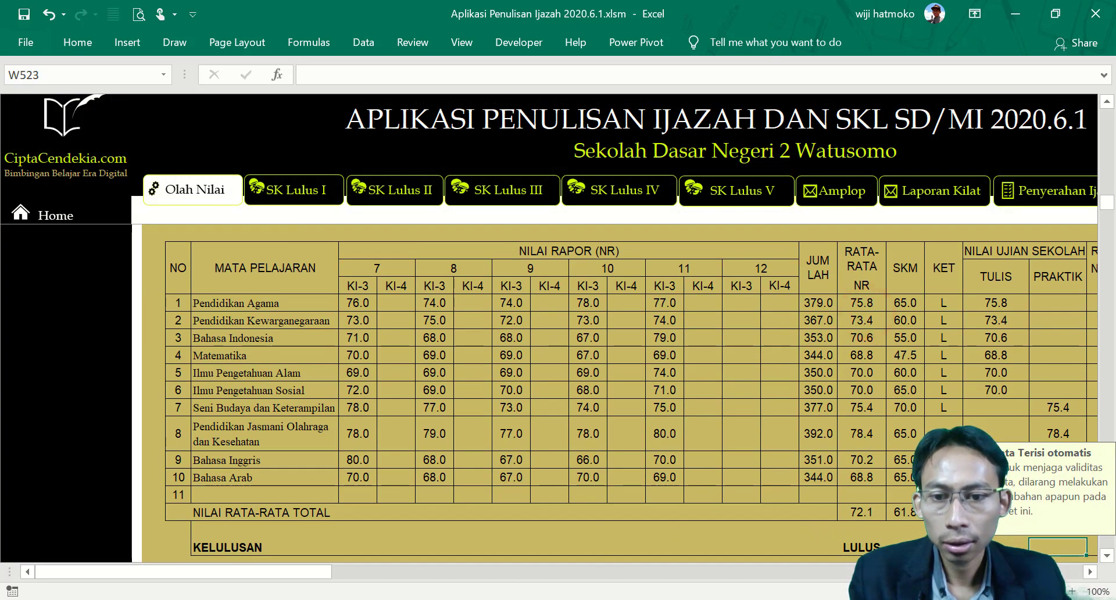
pyautogui.moveTo(315, 575); pyautogui.dragTo(465, 576)
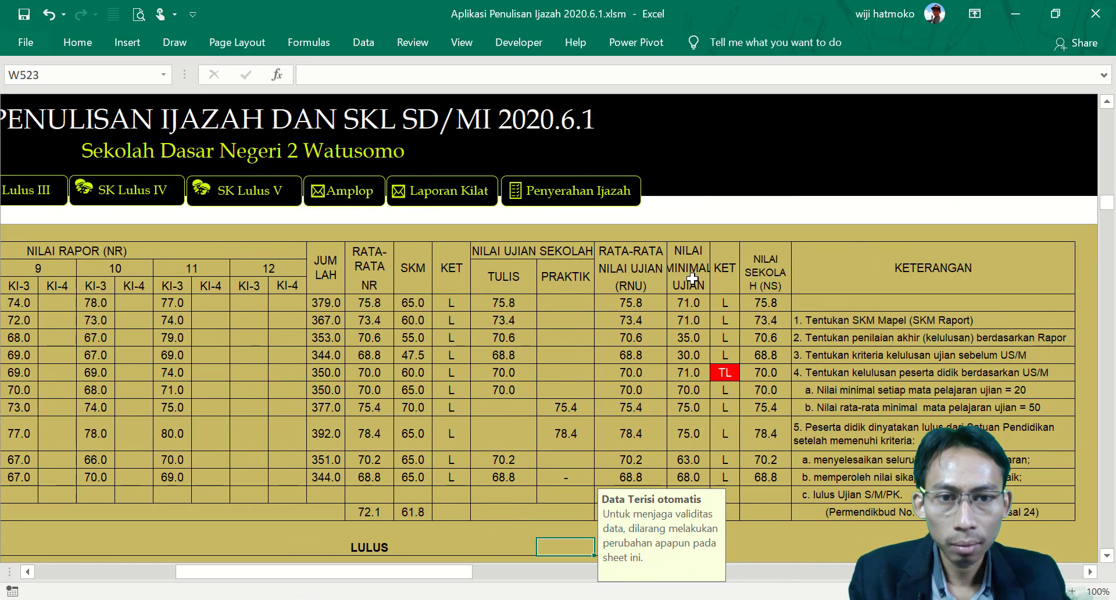
pyautogui.click(685, 372)
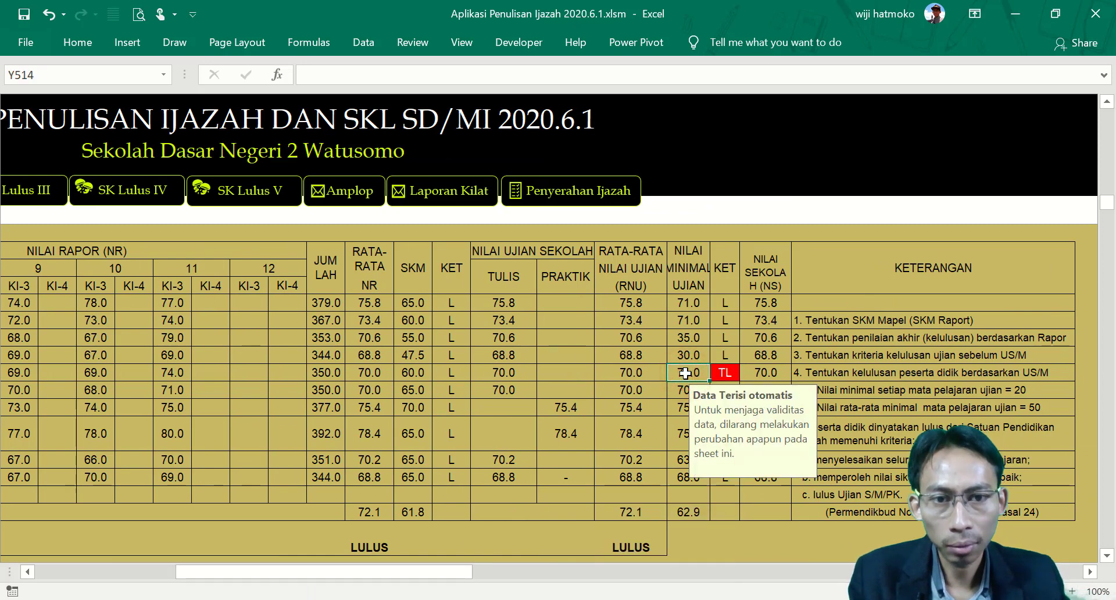
pyautogui.click(630, 375)
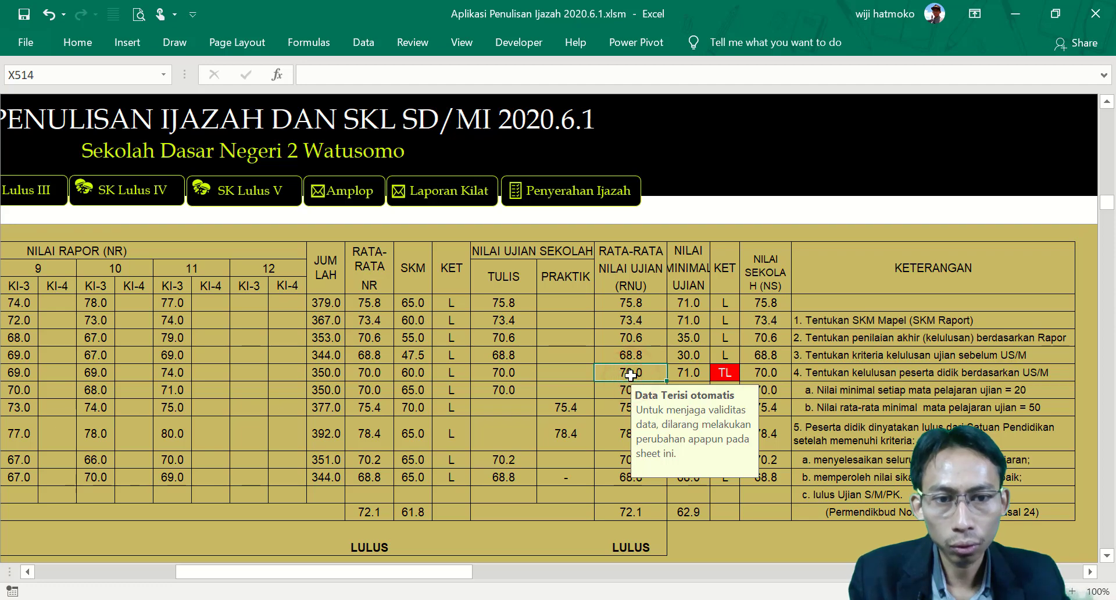
pyautogui.moveTo(440, 572); pyautogui.dragTo(378, 576)
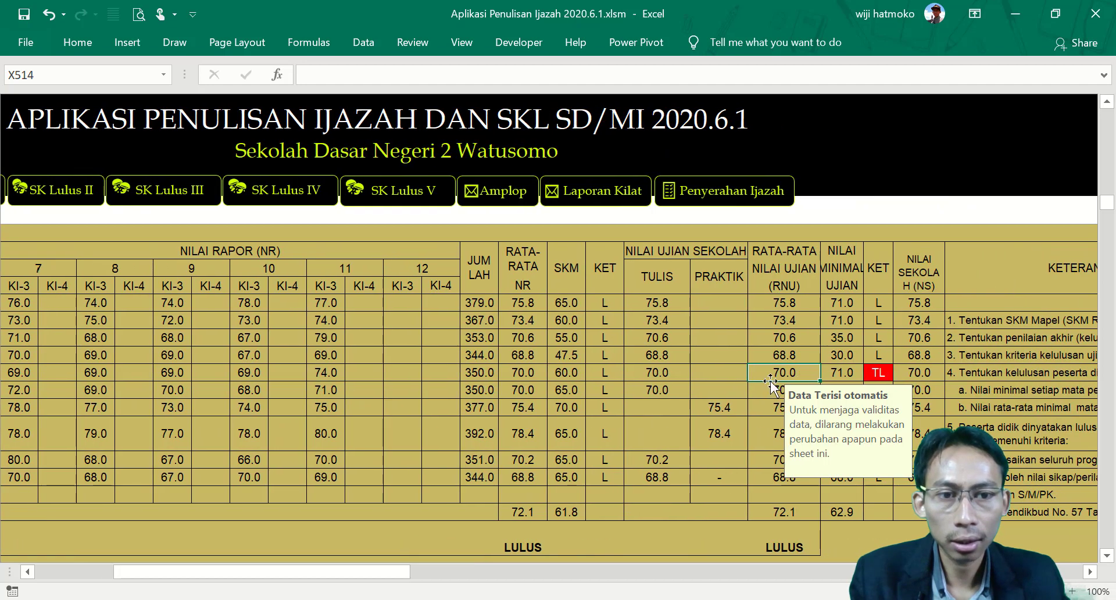
pyautogui.click(840, 370)
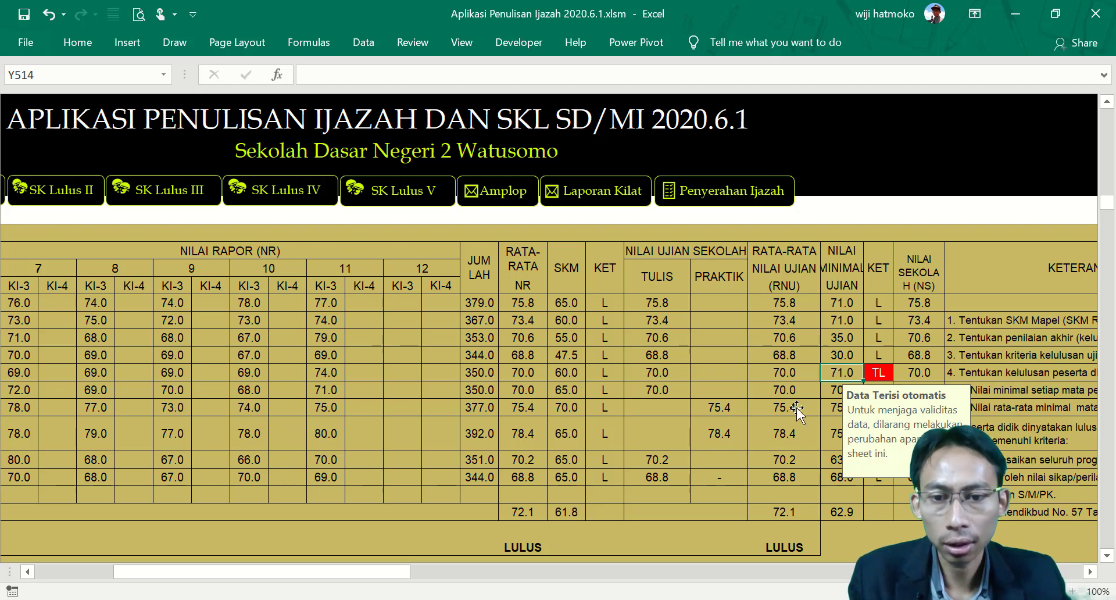
pyautogui.moveTo(401, 575); pyautogui.dragTo(265, 593)
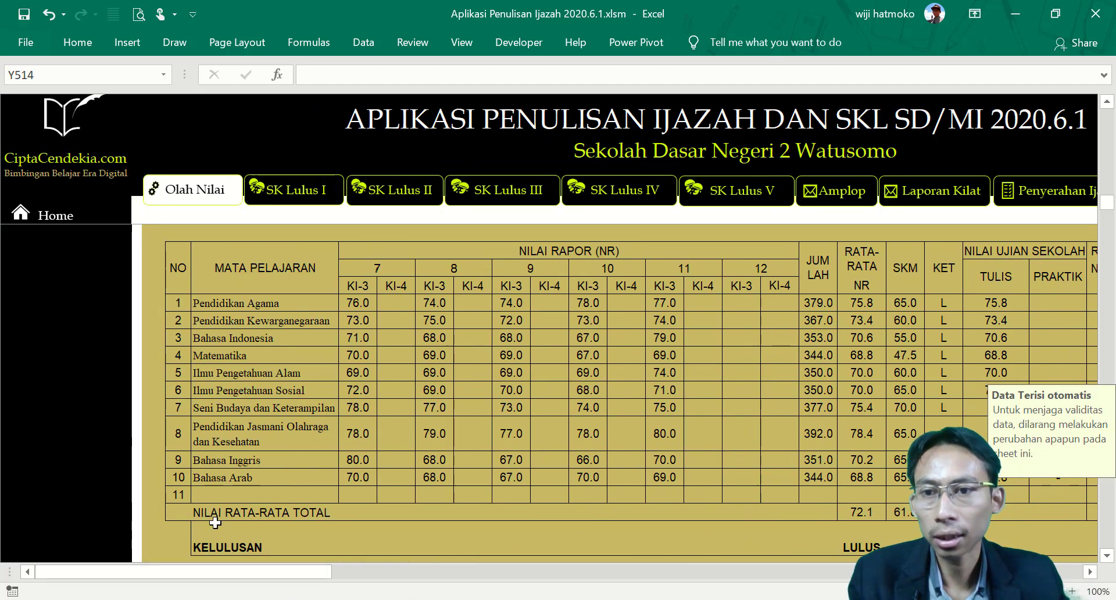
# Step: Go back through the Home page to the SKM page of the data input section
pyautogui.click(69, 219)
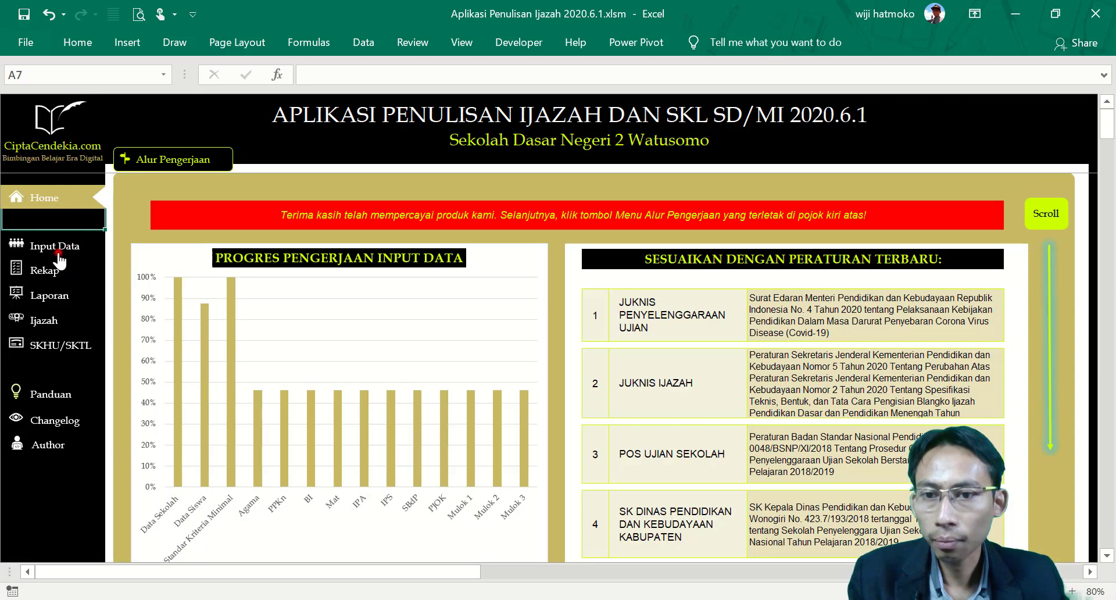
pyautogui.click(55, 247)
pyautogui.click(244, 366)
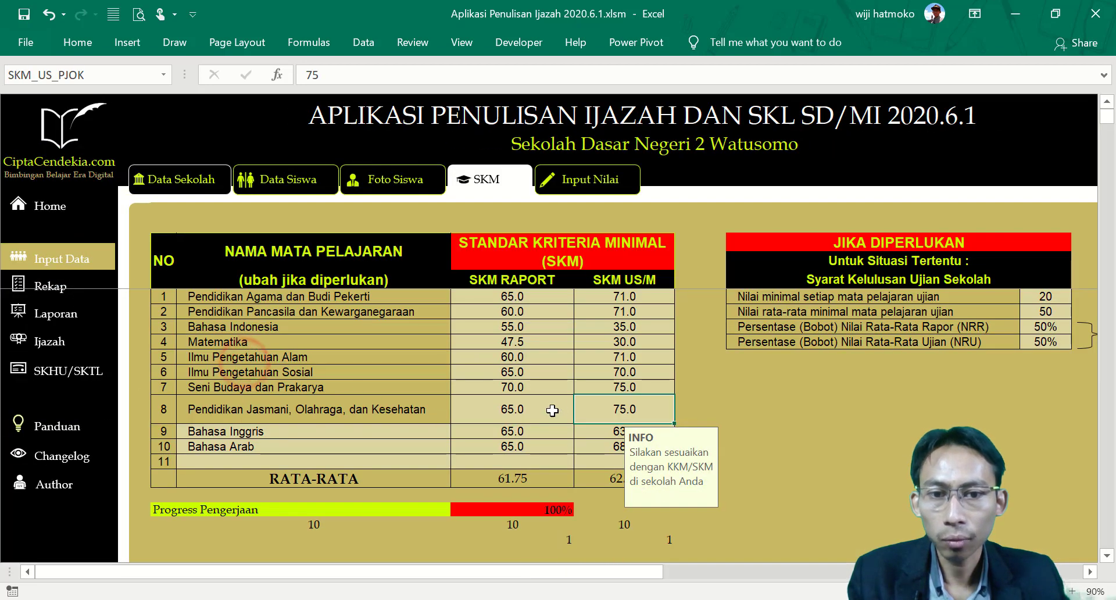
# Step: Try to enter "70," with a trailing comma as the SKM US/M for Ilmu Pengetahuan Alam
pyautogui.click(629, 359)
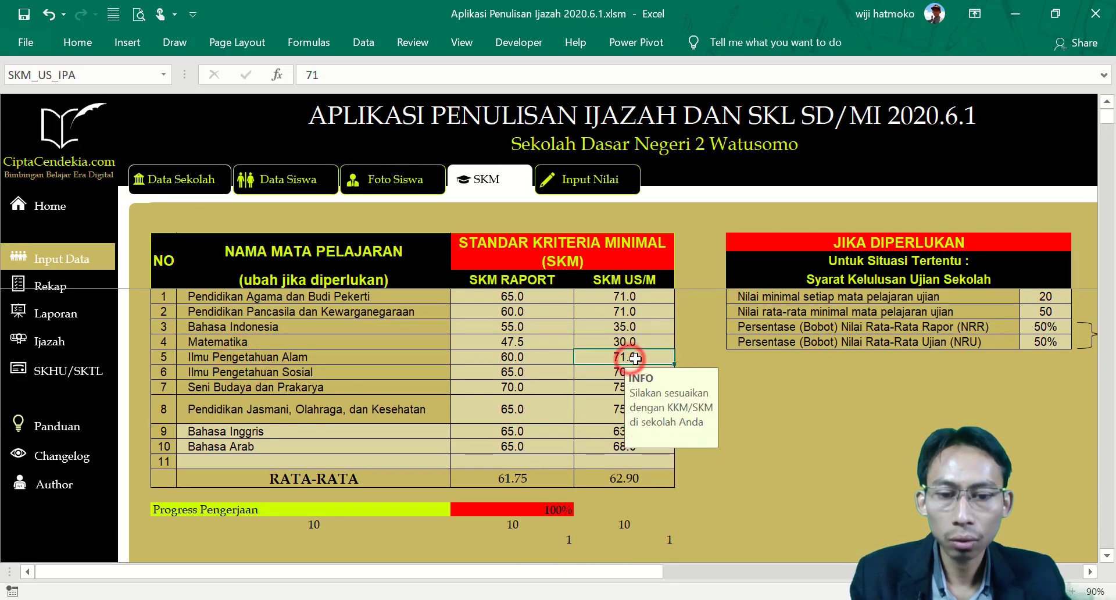
pyautogui.write('70')
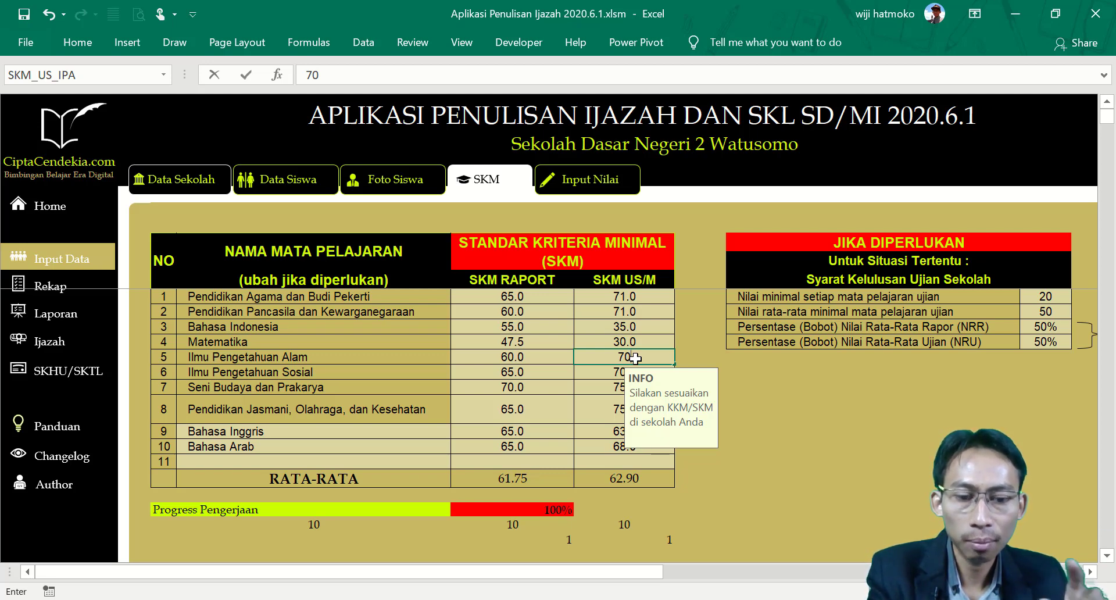
pyautogui.write(',')
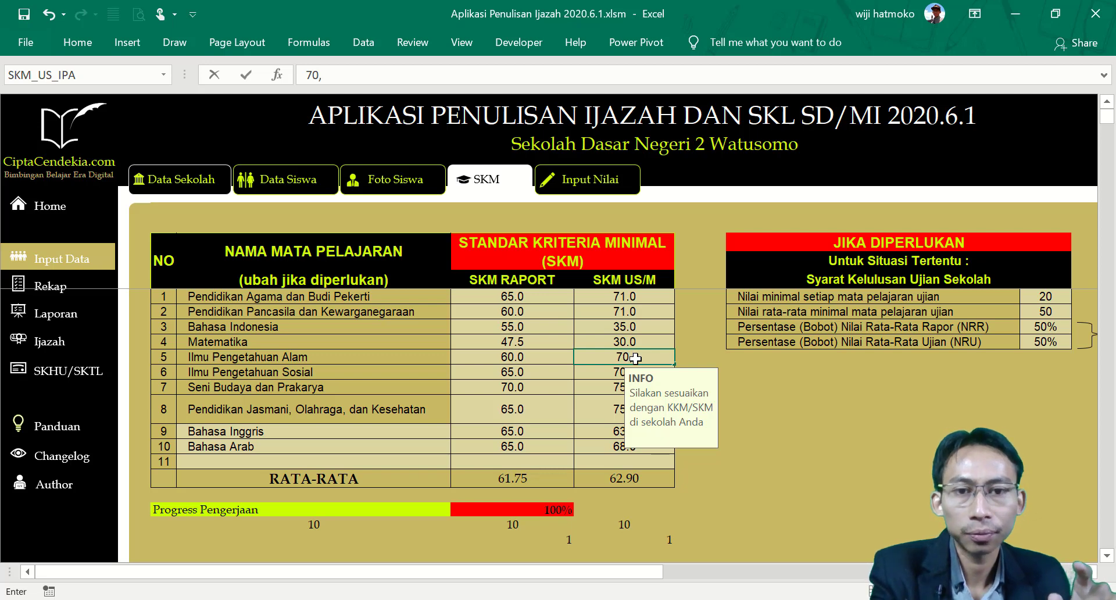
pyautogui.press('Return')
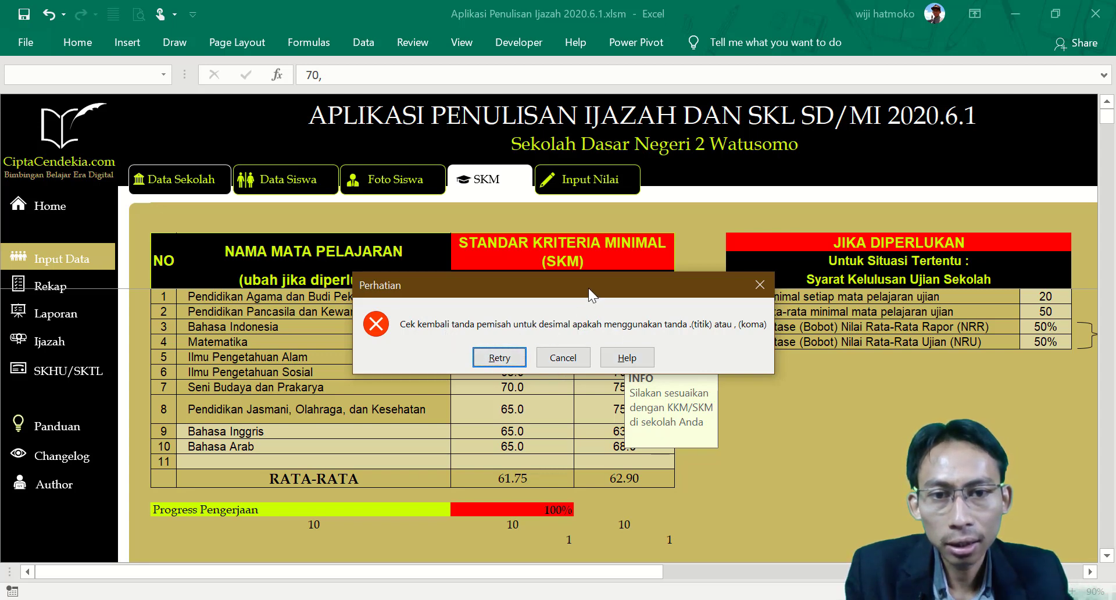
pyautogui.moveTo(588, 289); pyautogui.dragTo(554, 305)
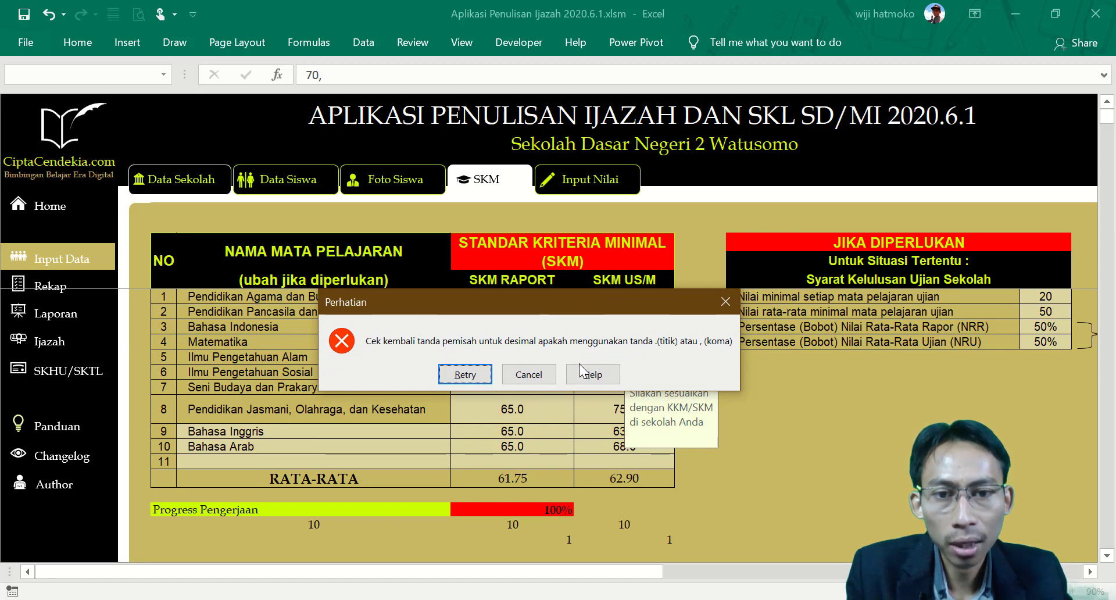
pyautogui.click(545, 377)
# Step: Set the SKM US/M for Ilmu Pengetahuan Alam to 70
pyautogui.click(627, 357)
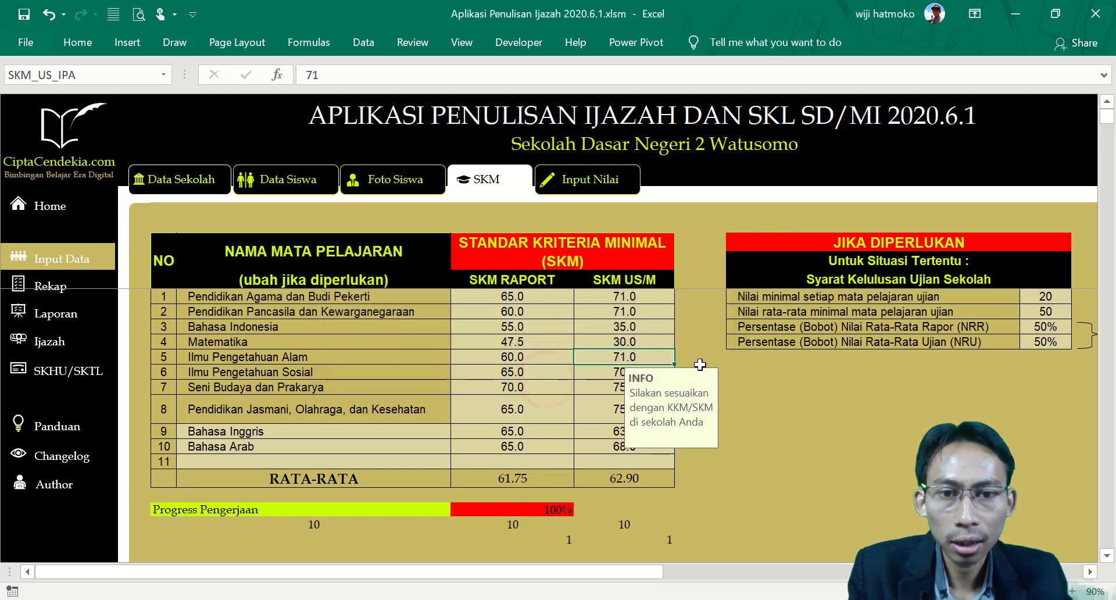
pyautogui.write('70')
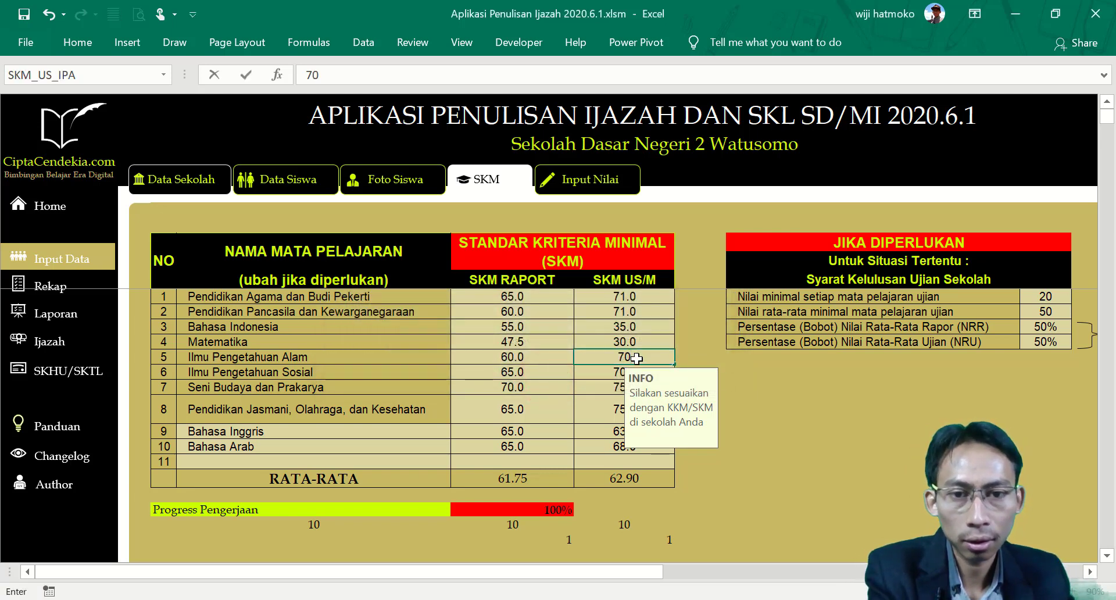
pyautogui.press('Return')
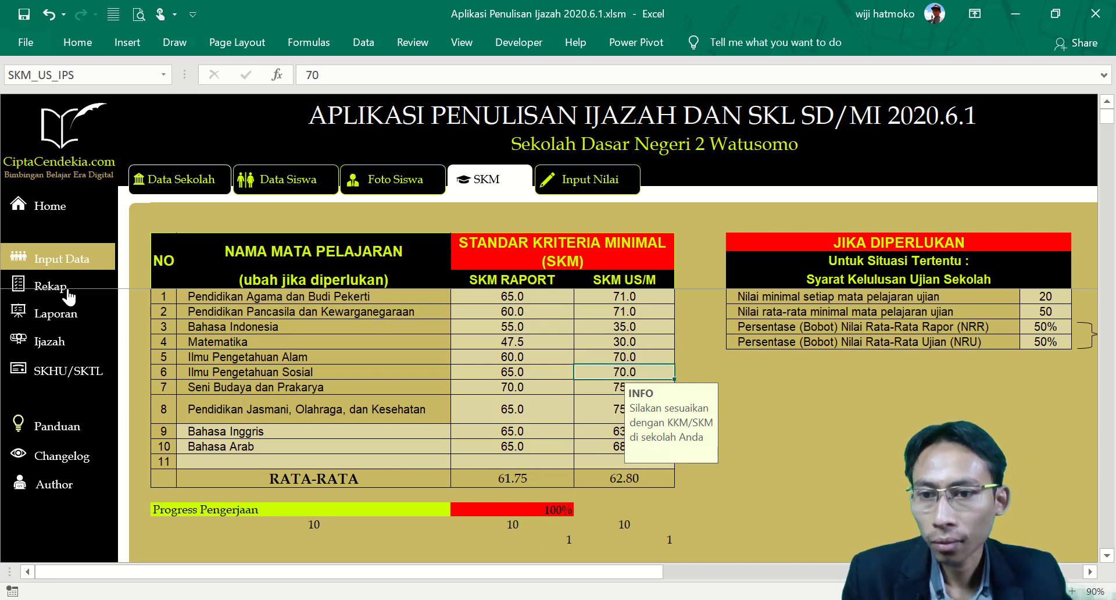
# Step: Open the Olah Nilai report and recheck the exam KET mark against the minimum exam score in the Ilmu Pengetahuan Alam row
pyautogui.click(55, 313)
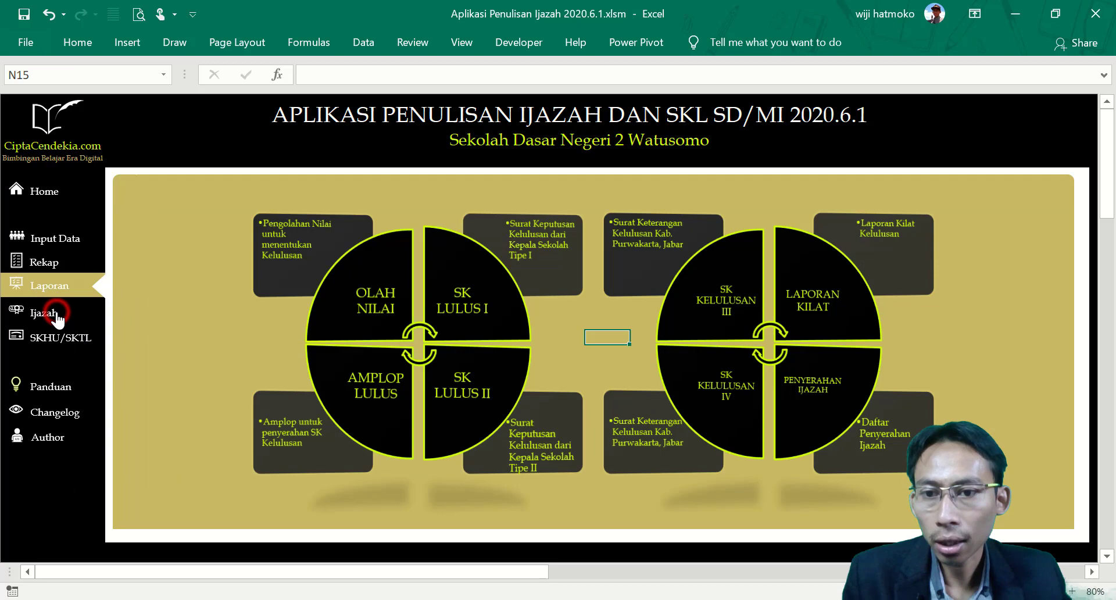
pyautogui.click(364, 311)
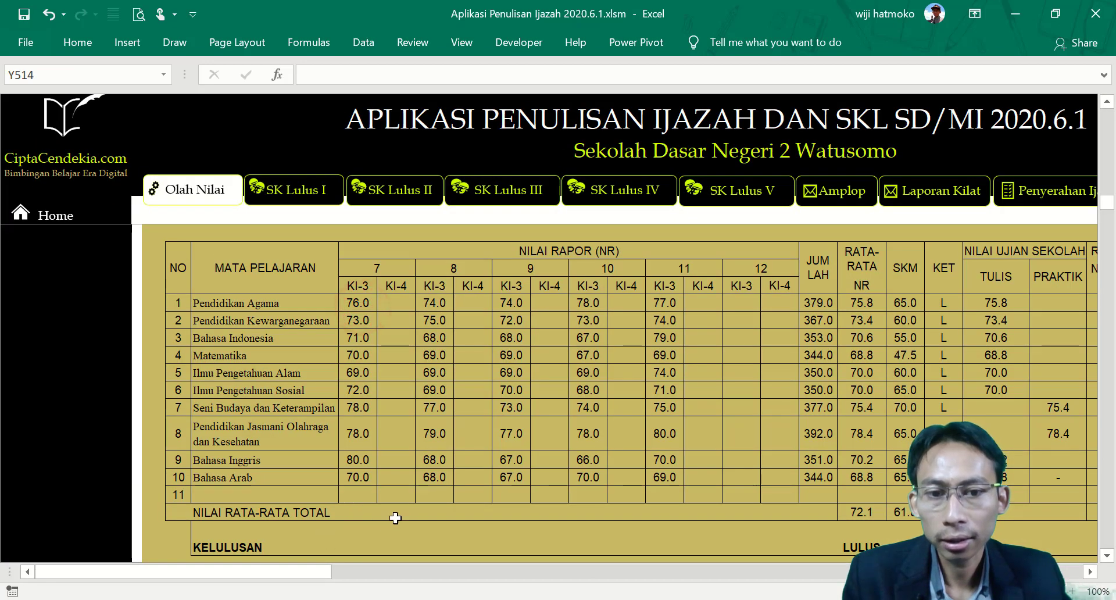
pyautogui.moveTo(304, 575); pyautogui.dragTo(426, 588)
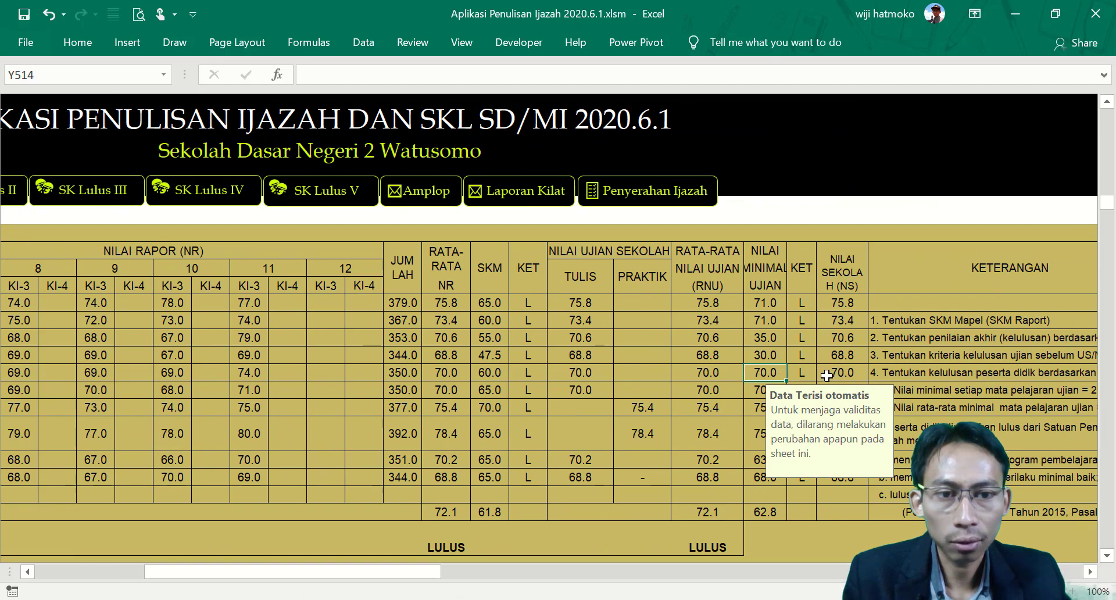
pyautogui.click(808, 373)
pyautogui.moveTo(417, 575); pyautogui.dragTo(221, 578)
# Step: Return through the Home page to the Rekap NRR, NRU, NS sheet and review every student's graduation status and recap data
pyautogui.click(64, 215)
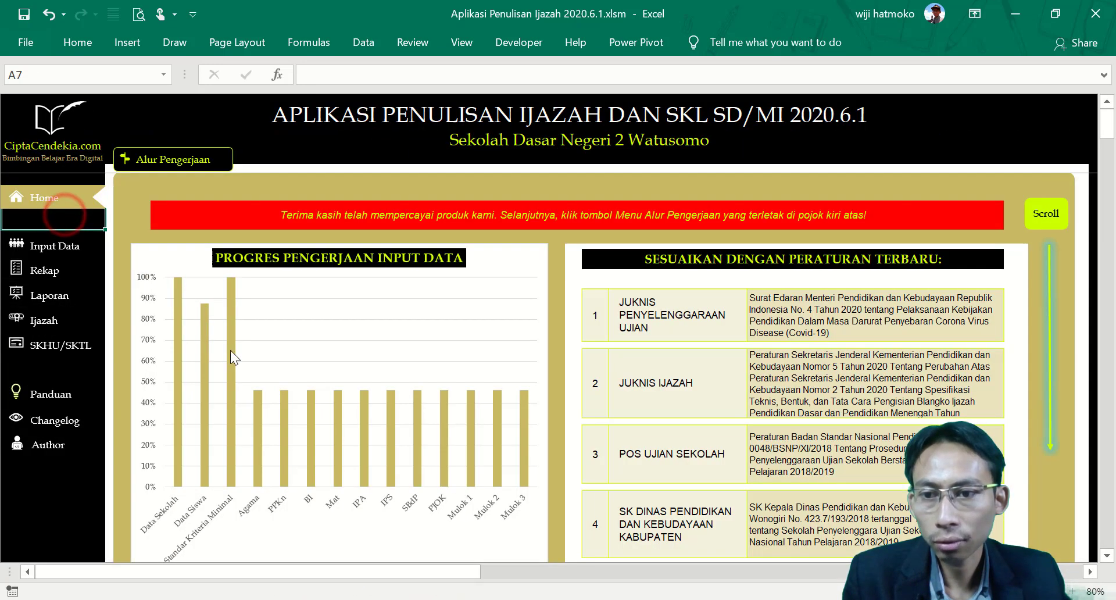
pyautogui.click(58, 271)
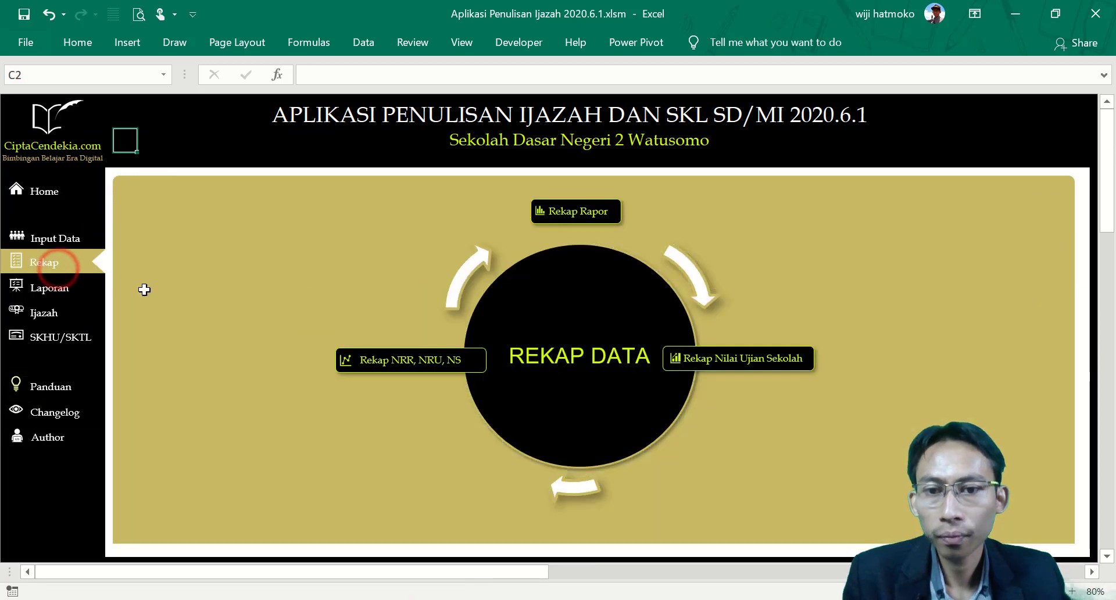
pyautogui.click(423, 363)
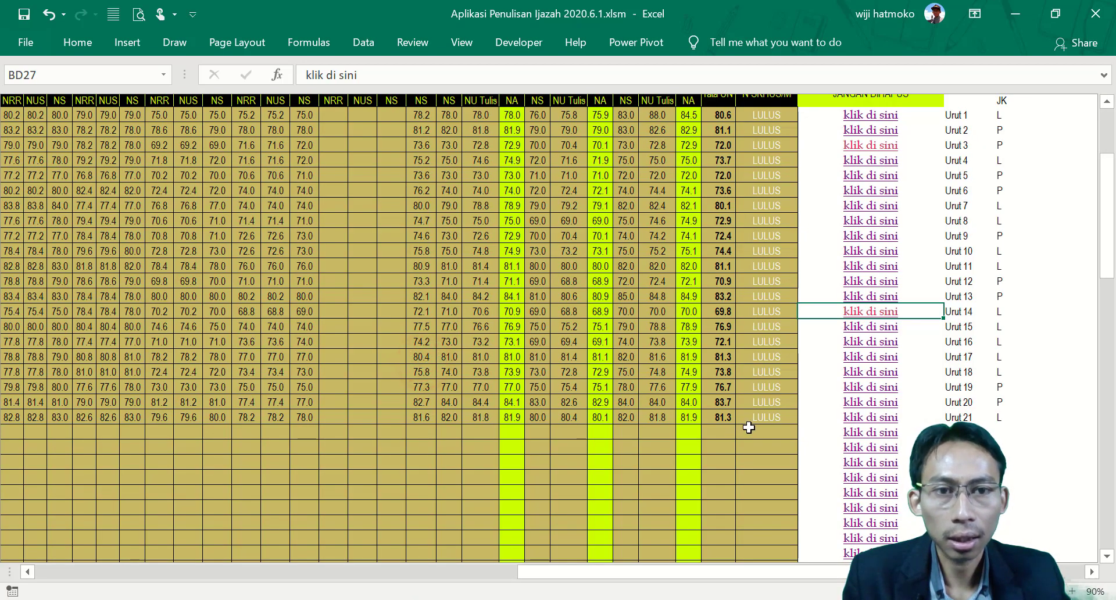
pyautogui.scroll(1, 753, 407)
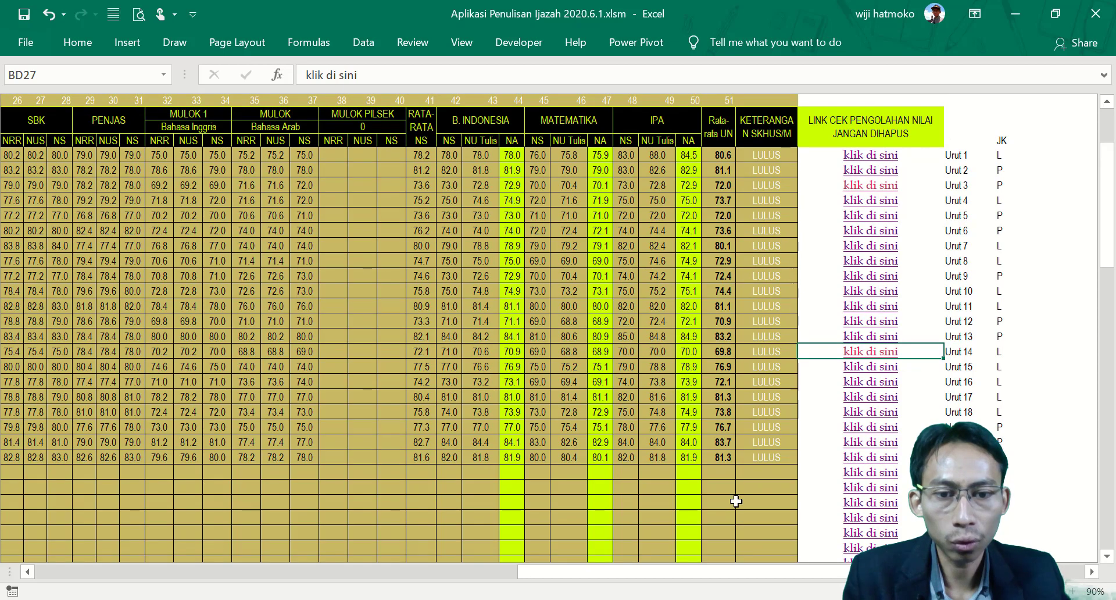
pyautogui.moveTo(667, 576); pyautogui.dragTo(130, 559)
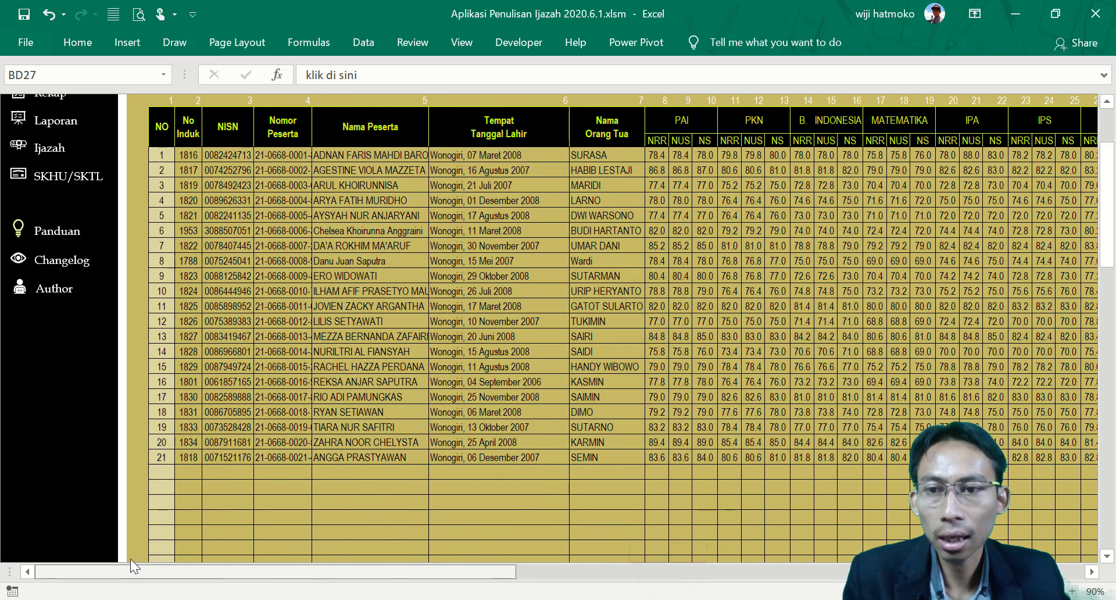
# Step: Open the SKL I letter in the SKHU/SKTL section and read its graduation status and grade table
pyautogui.scroll(3, 137, 406)
pyautogui.click(68, 366)
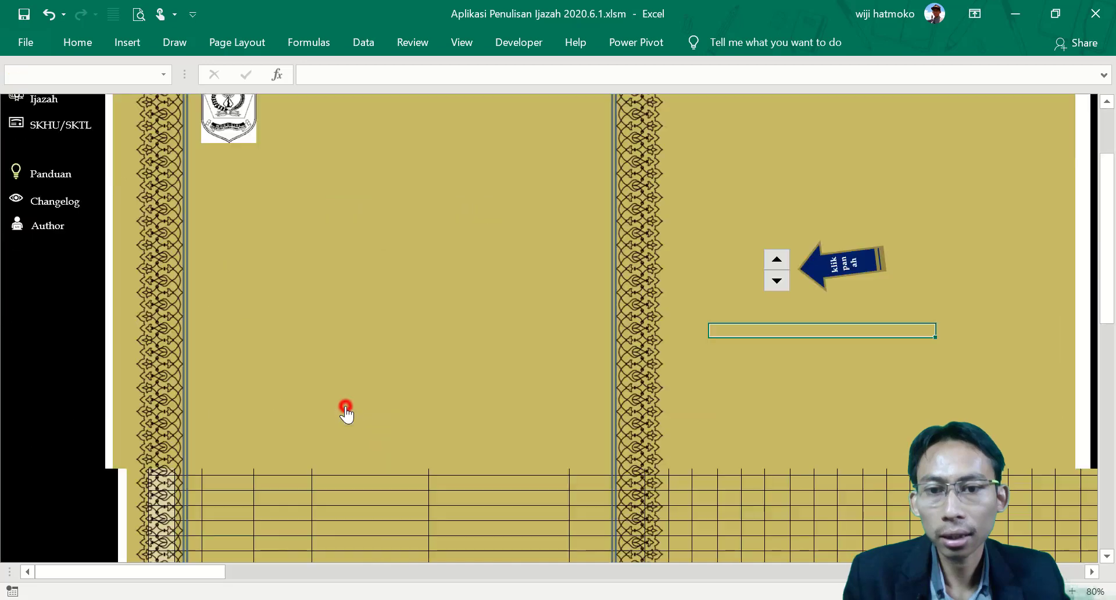
pyautogui.click(345, 410)
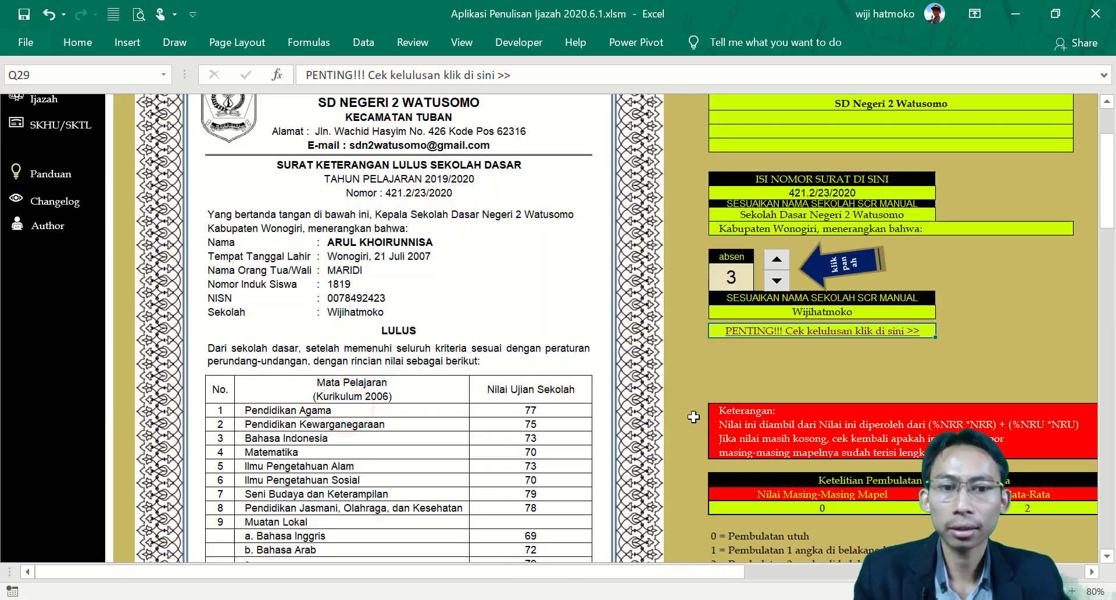
pyautogui.scroll(-3, 693, 417)
pyautogui.scroll(-1, 456, 361)
pyautogui.scroll(2, 399, 261)
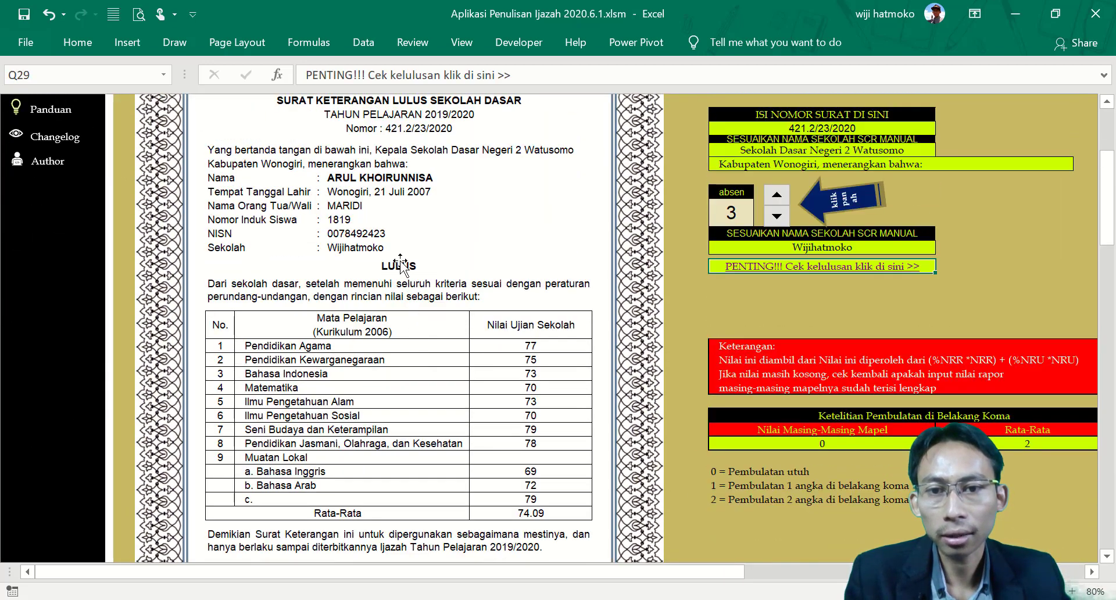
# Step: Advance the SKL I letter to absen 7, then step back to absen 4, checking each student's graduation status
pyautogui.click(776, 194)
pyautogui.click(776, 194)
pyautogui.click(776, 194)
pyautogui.click(776, 194)
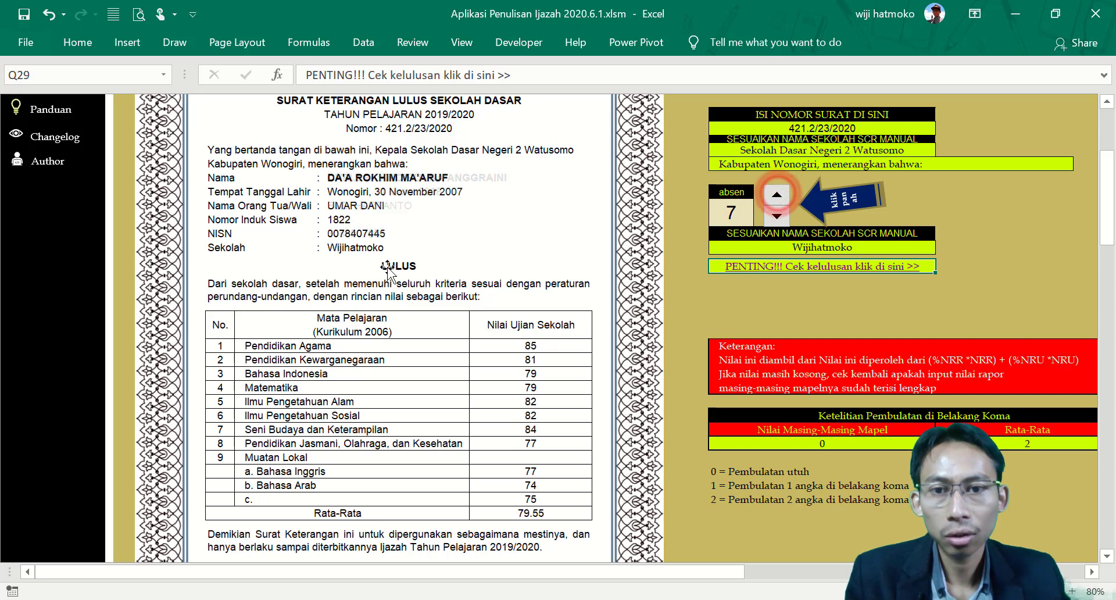
pyautogui.click(782, 222)
pyautogui.click(779, 218)
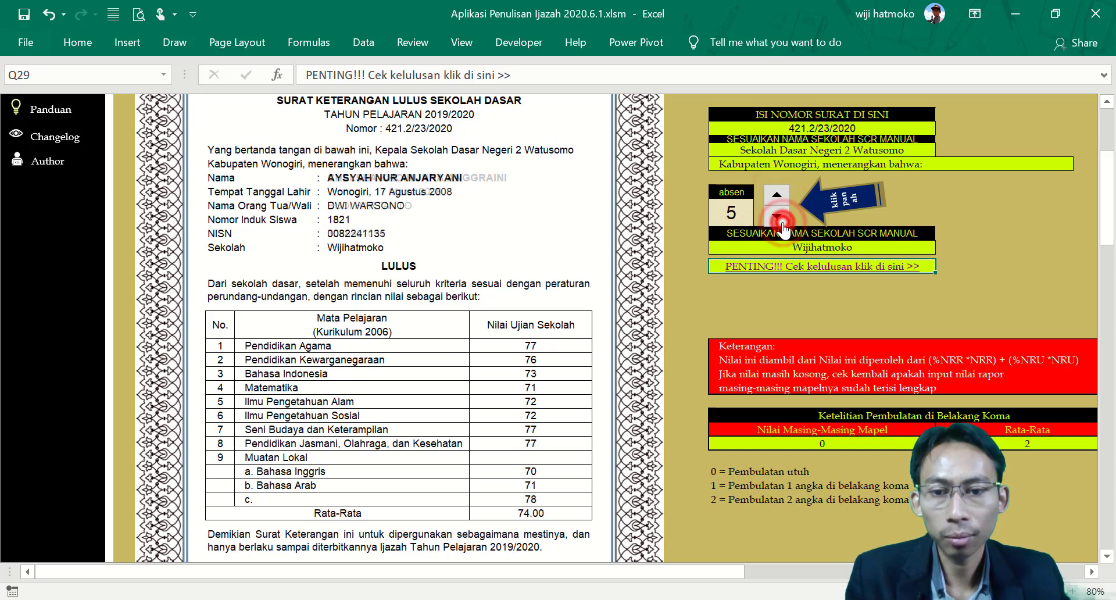
pyautogui.click(779, 218)
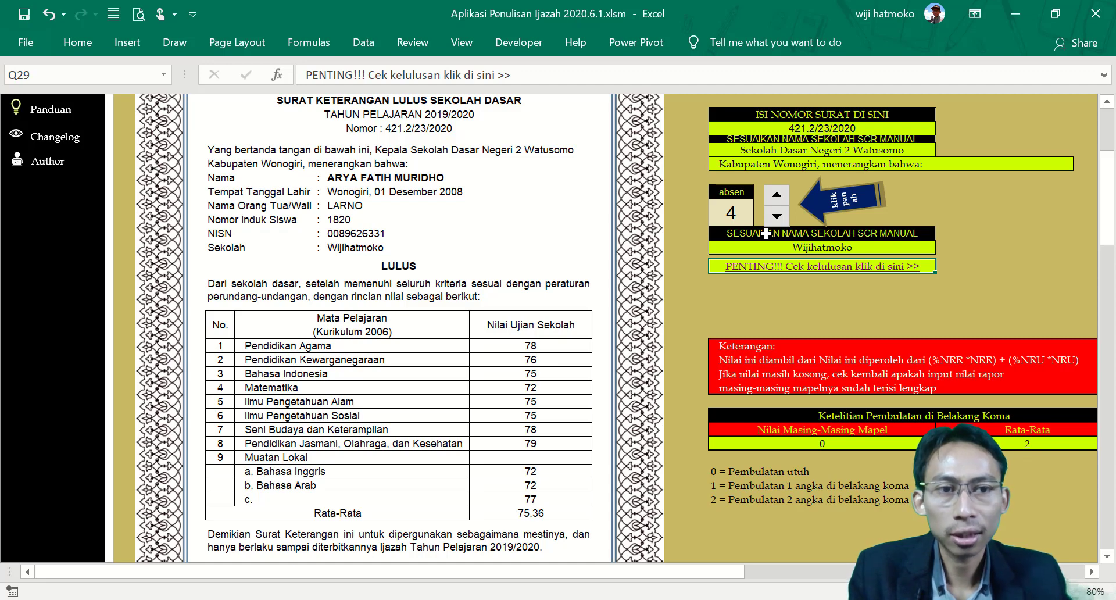
pyautogui.moveTo(1106, 180); pyautogui.dragTo(1105, 113)
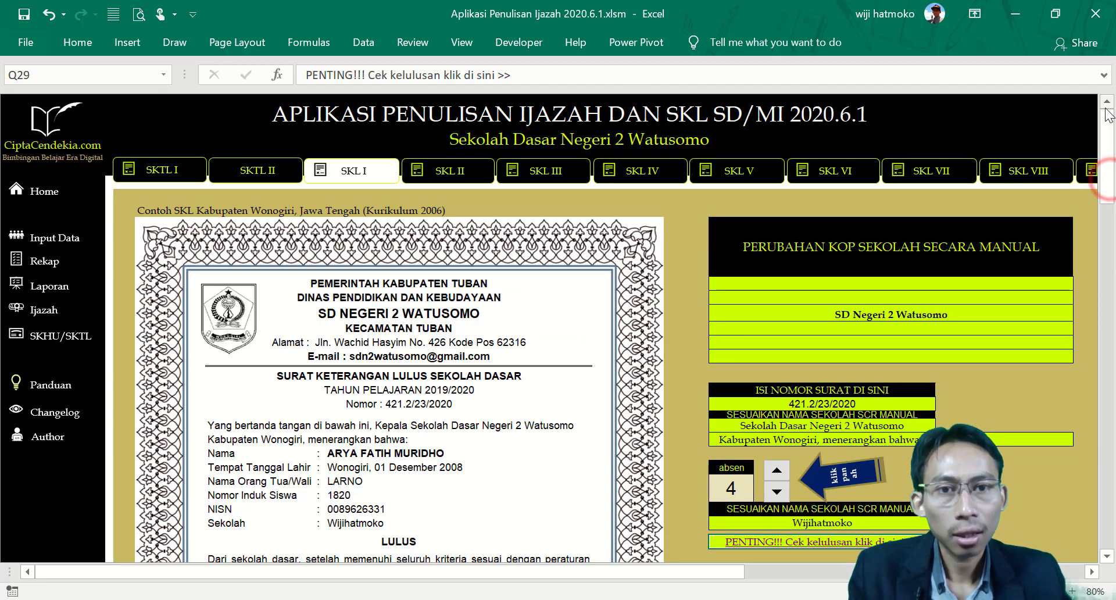